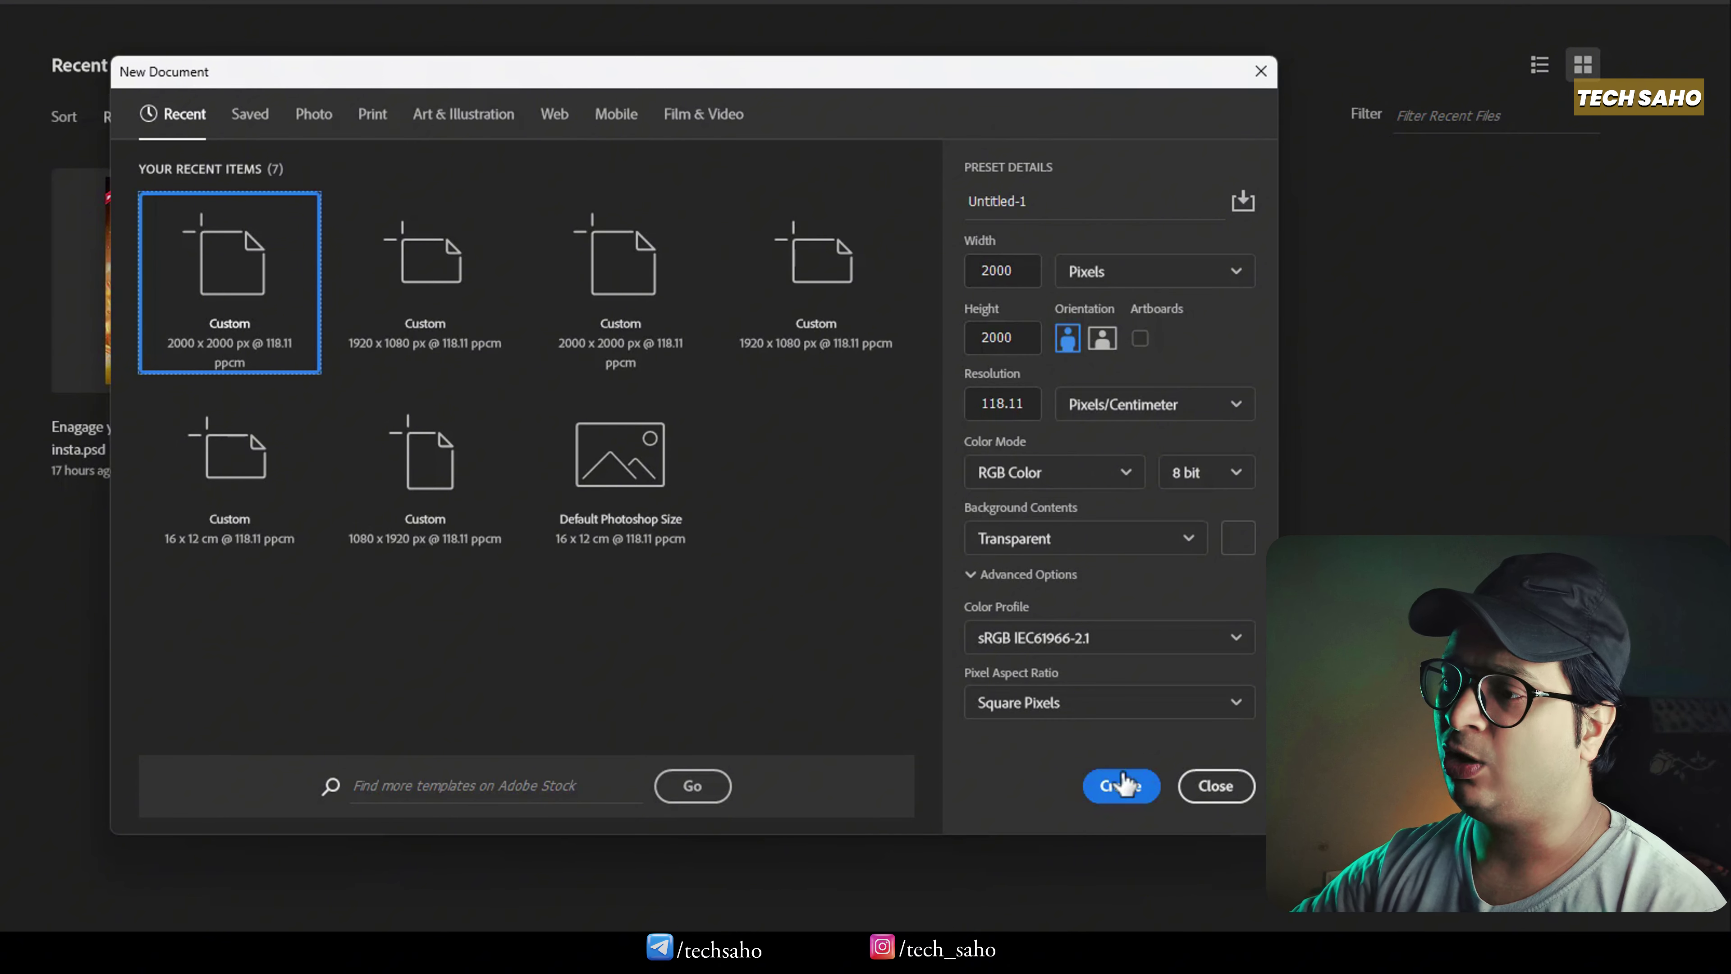
# Create a new 2000 x 2000 pixel document in RGB color with white background contents
pyautogui.click(1084, 538)
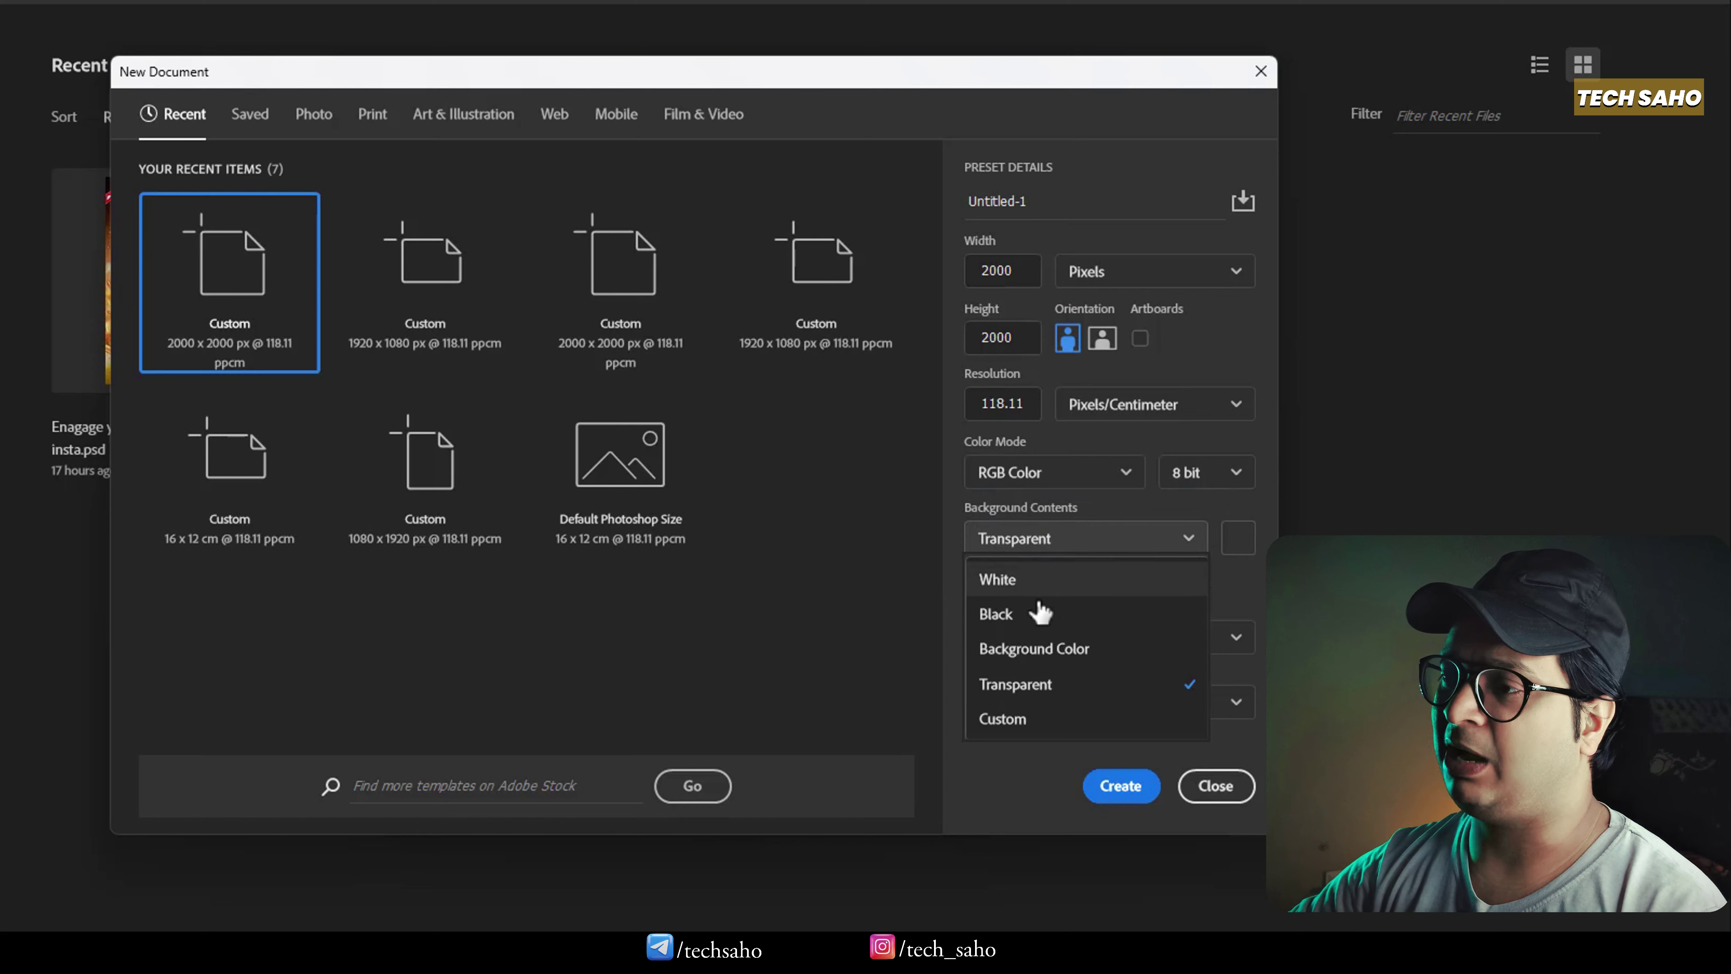
pyautogui.press('Escape')
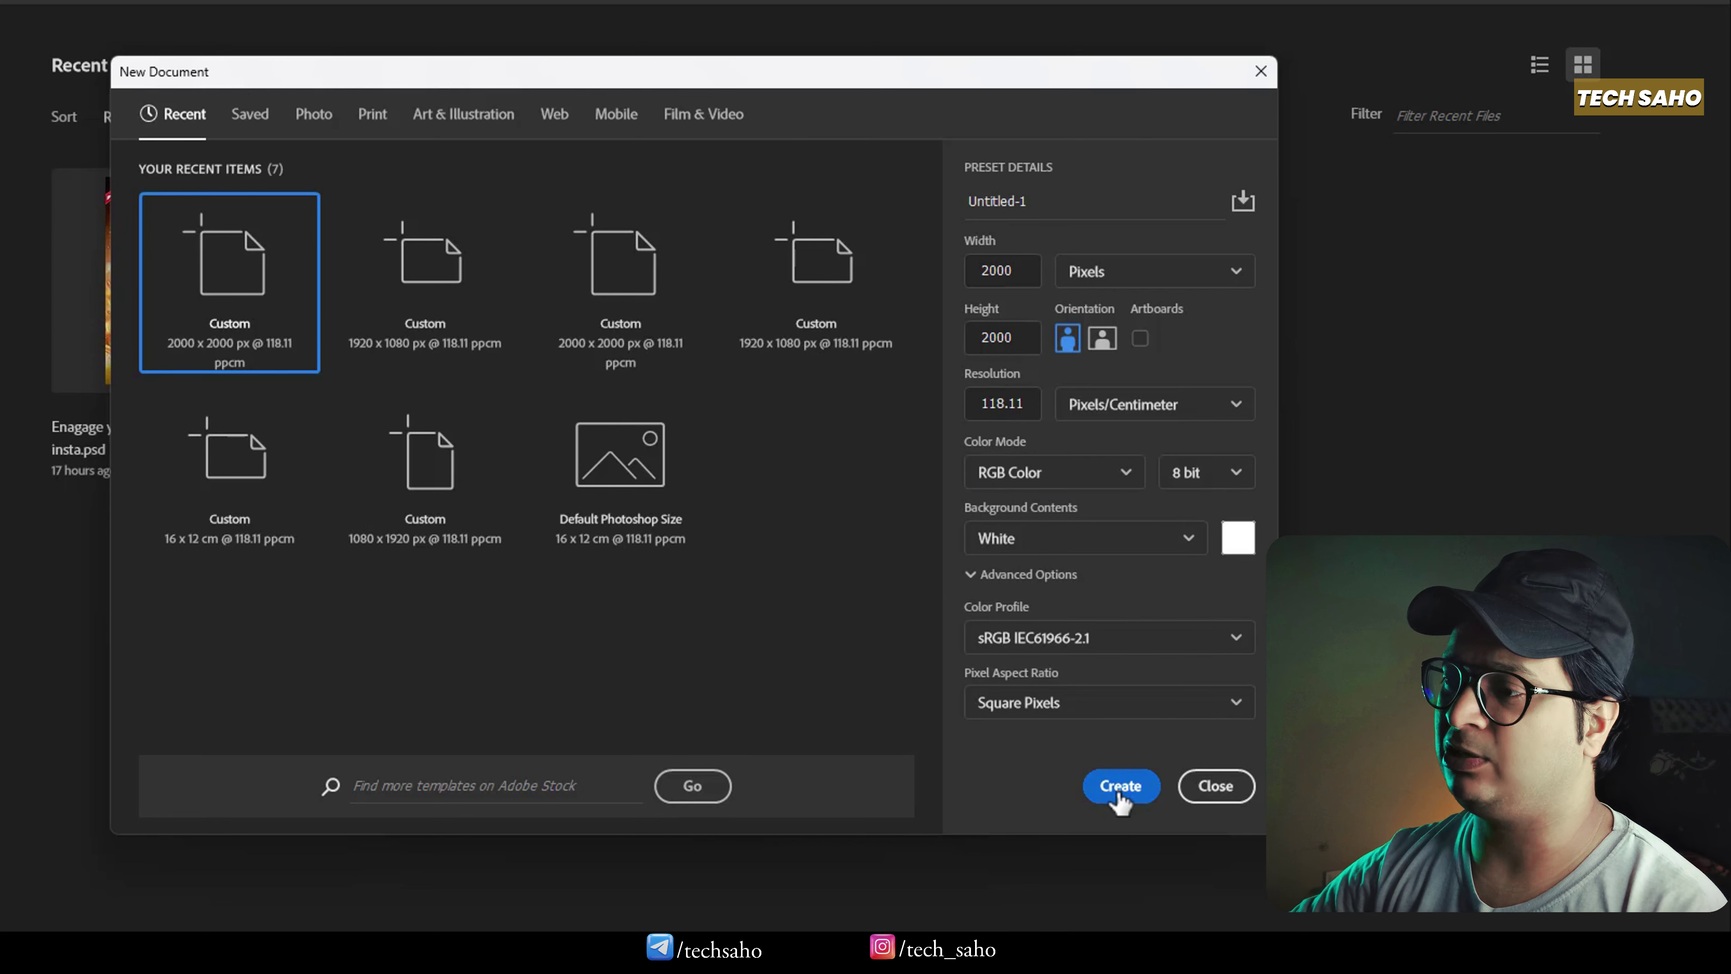
pyautogui.click(1120, 785)
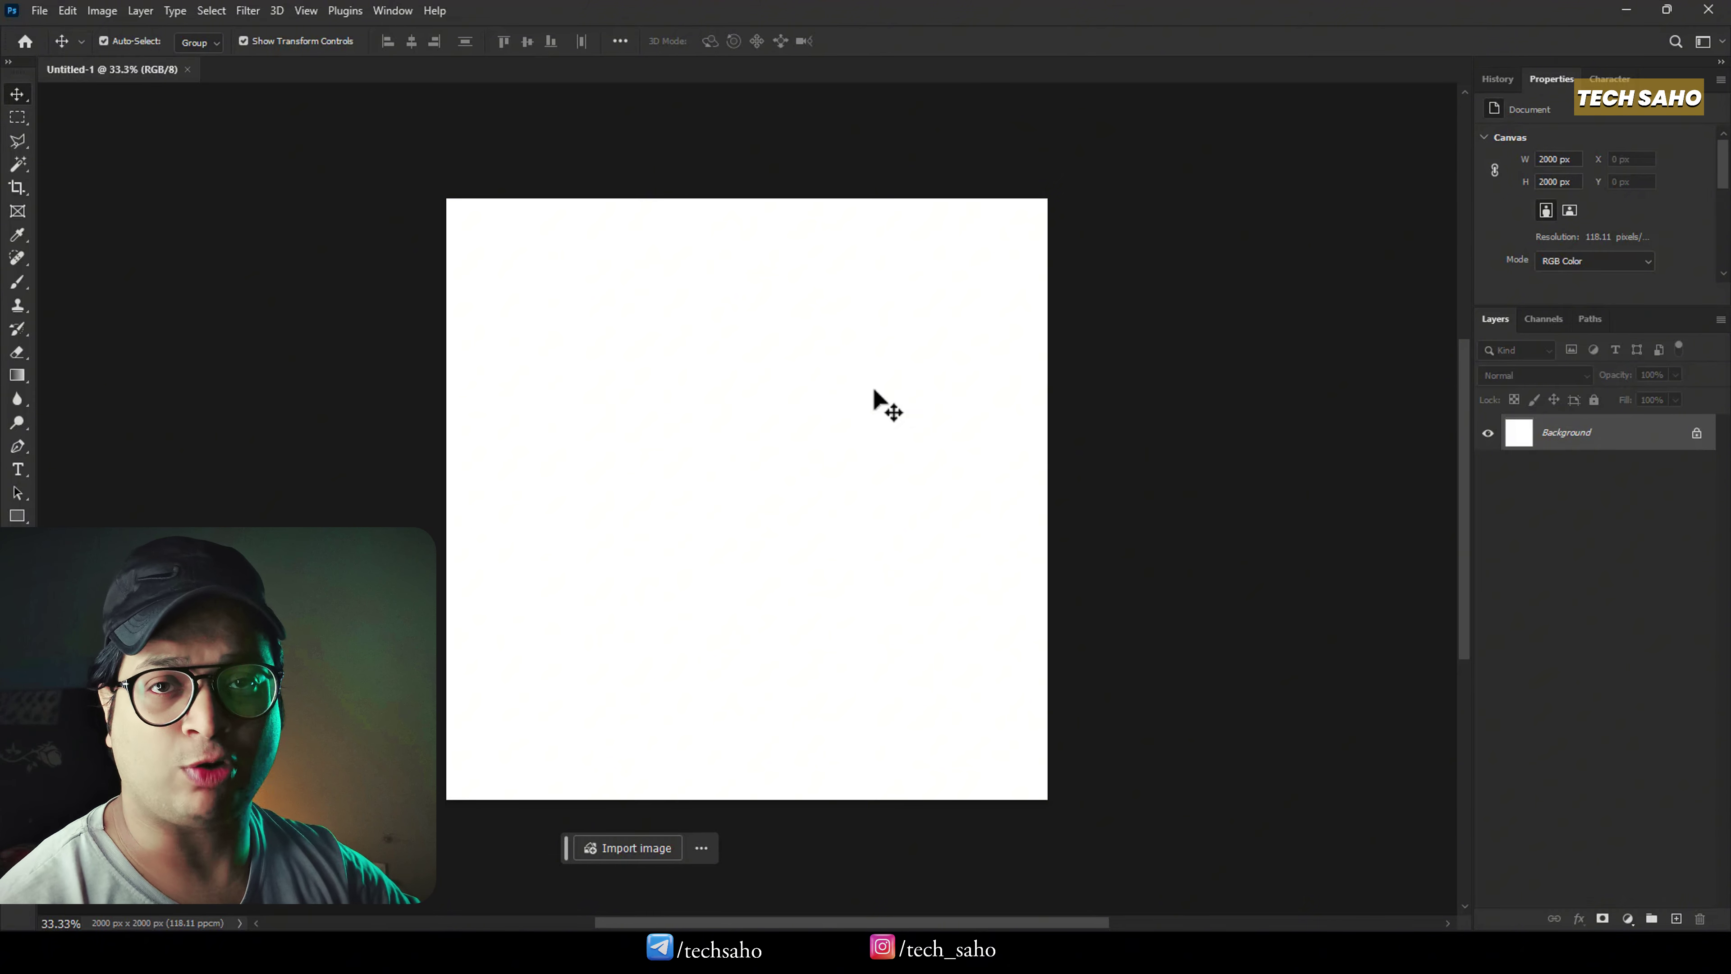
# Check that the Layers panel is enabled among the workspace panels
pyautogui.press('ctrl')
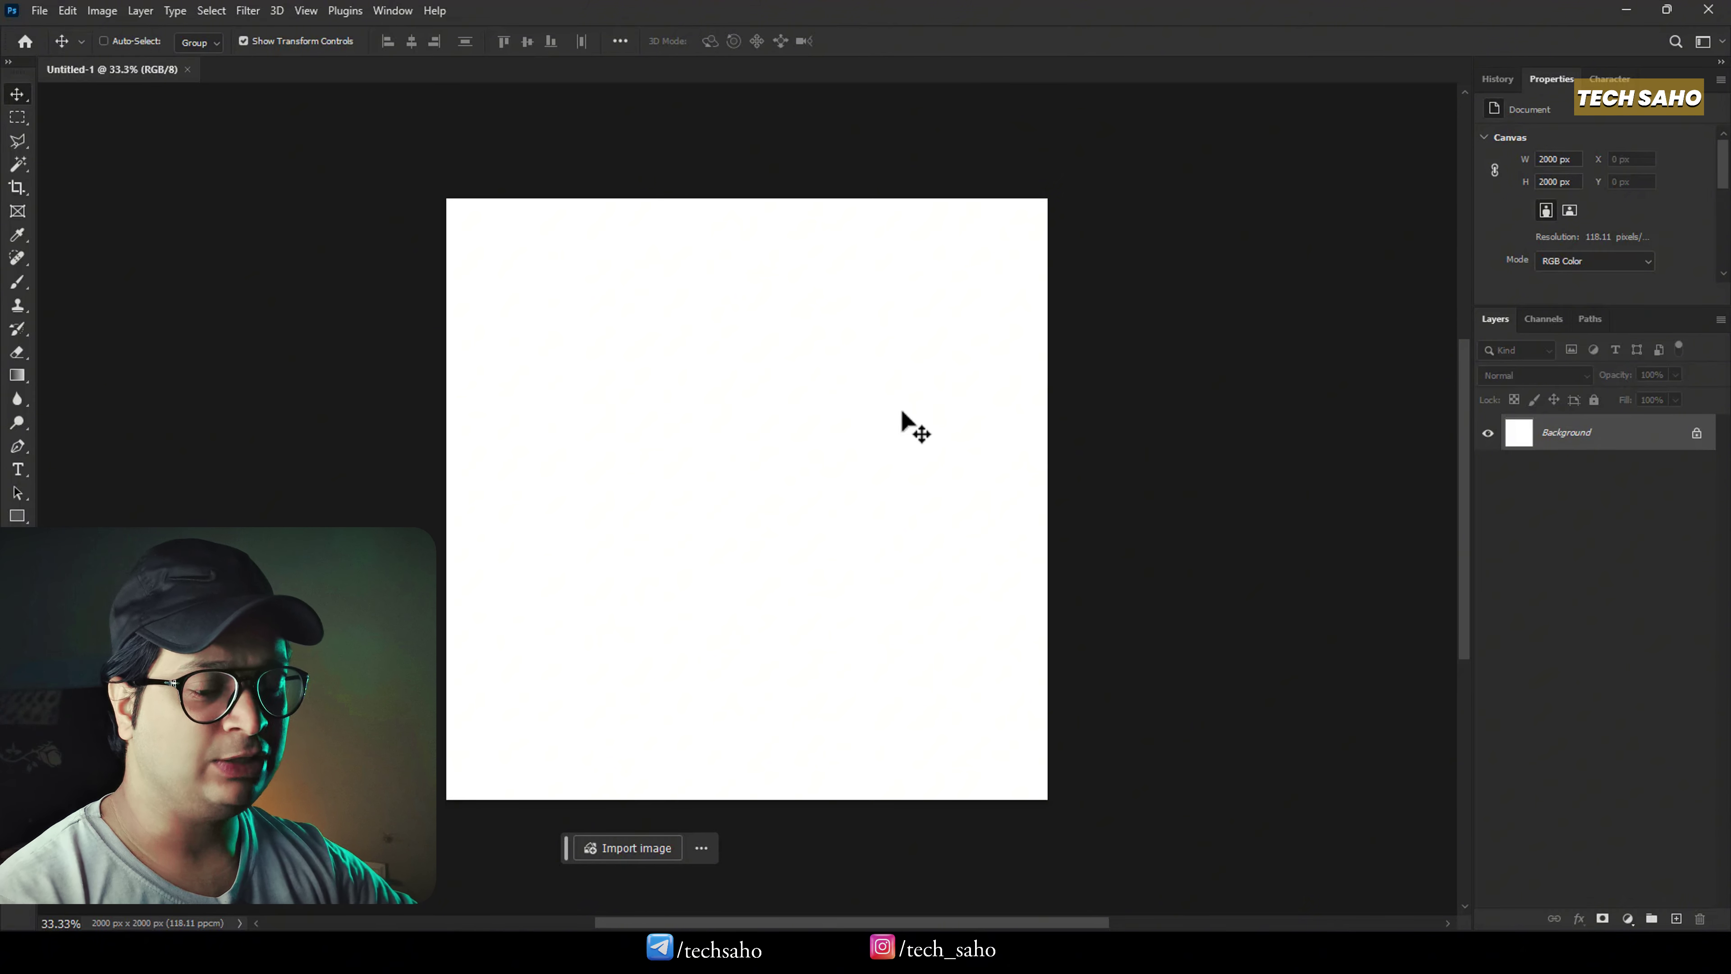
pyautogui.moveTo(1470, 310)
pyautogui.mouseDown()
pyautogui.moveTo(1722, 682)
pyautogui.moveTo(1728, 931)
pyautogui.mouseUp()
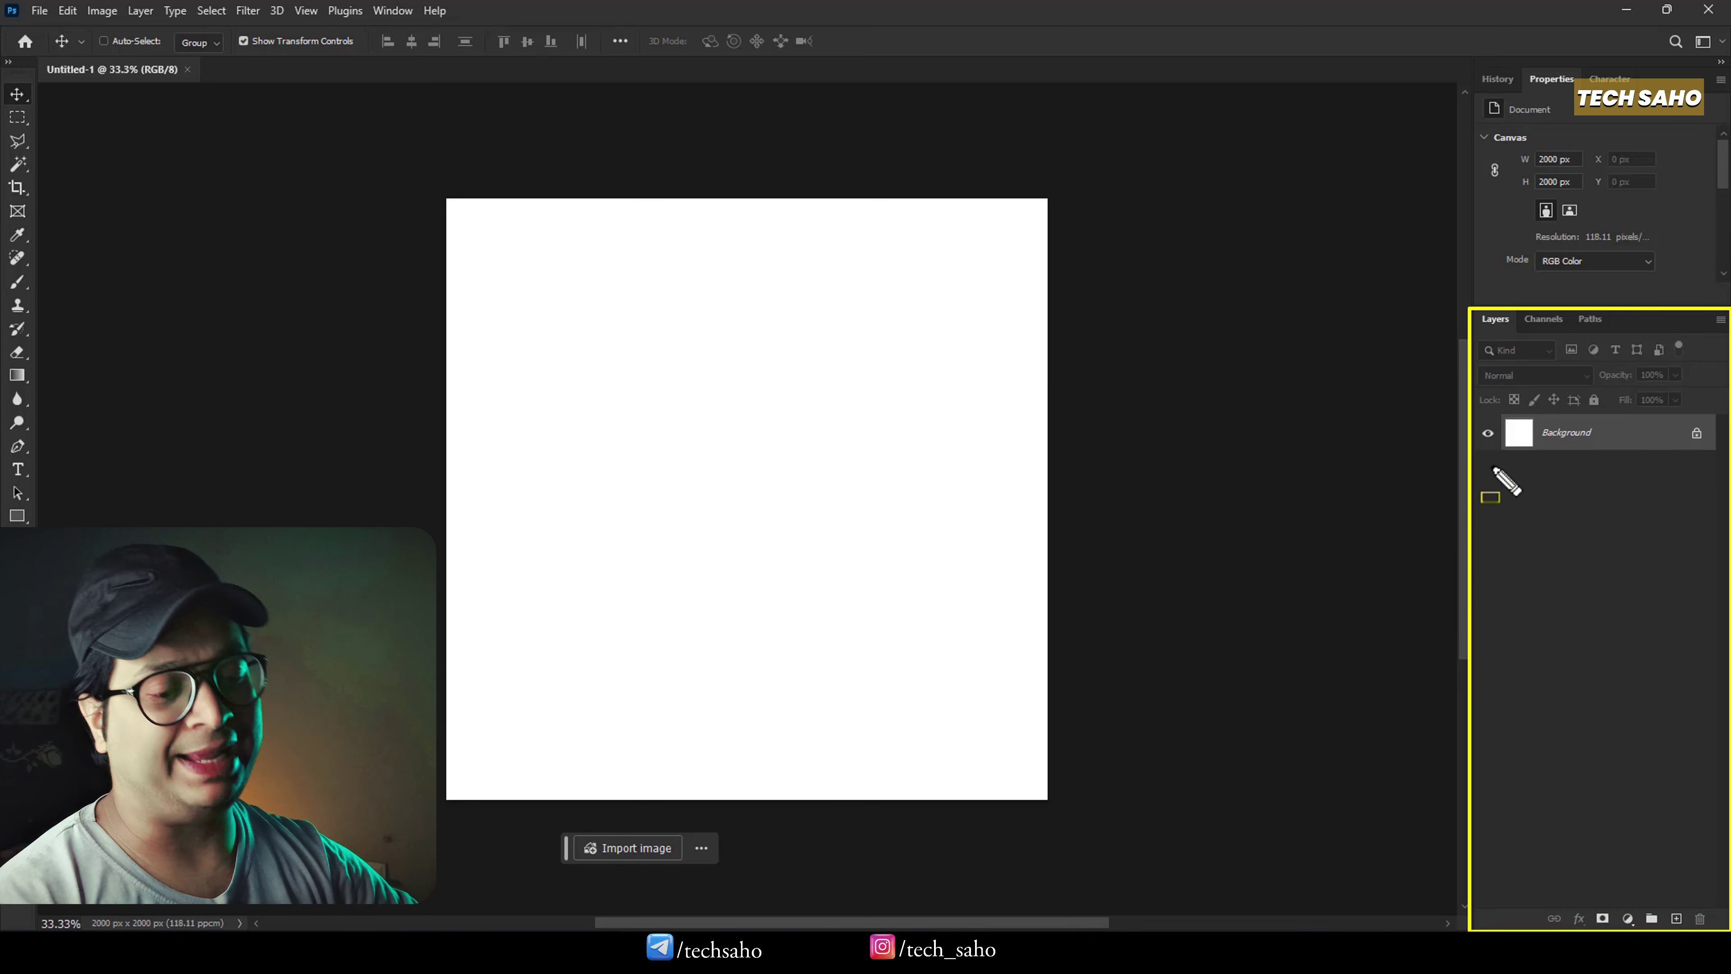
pyautogui.press('Escape')
pyautogui.click(524, 15)
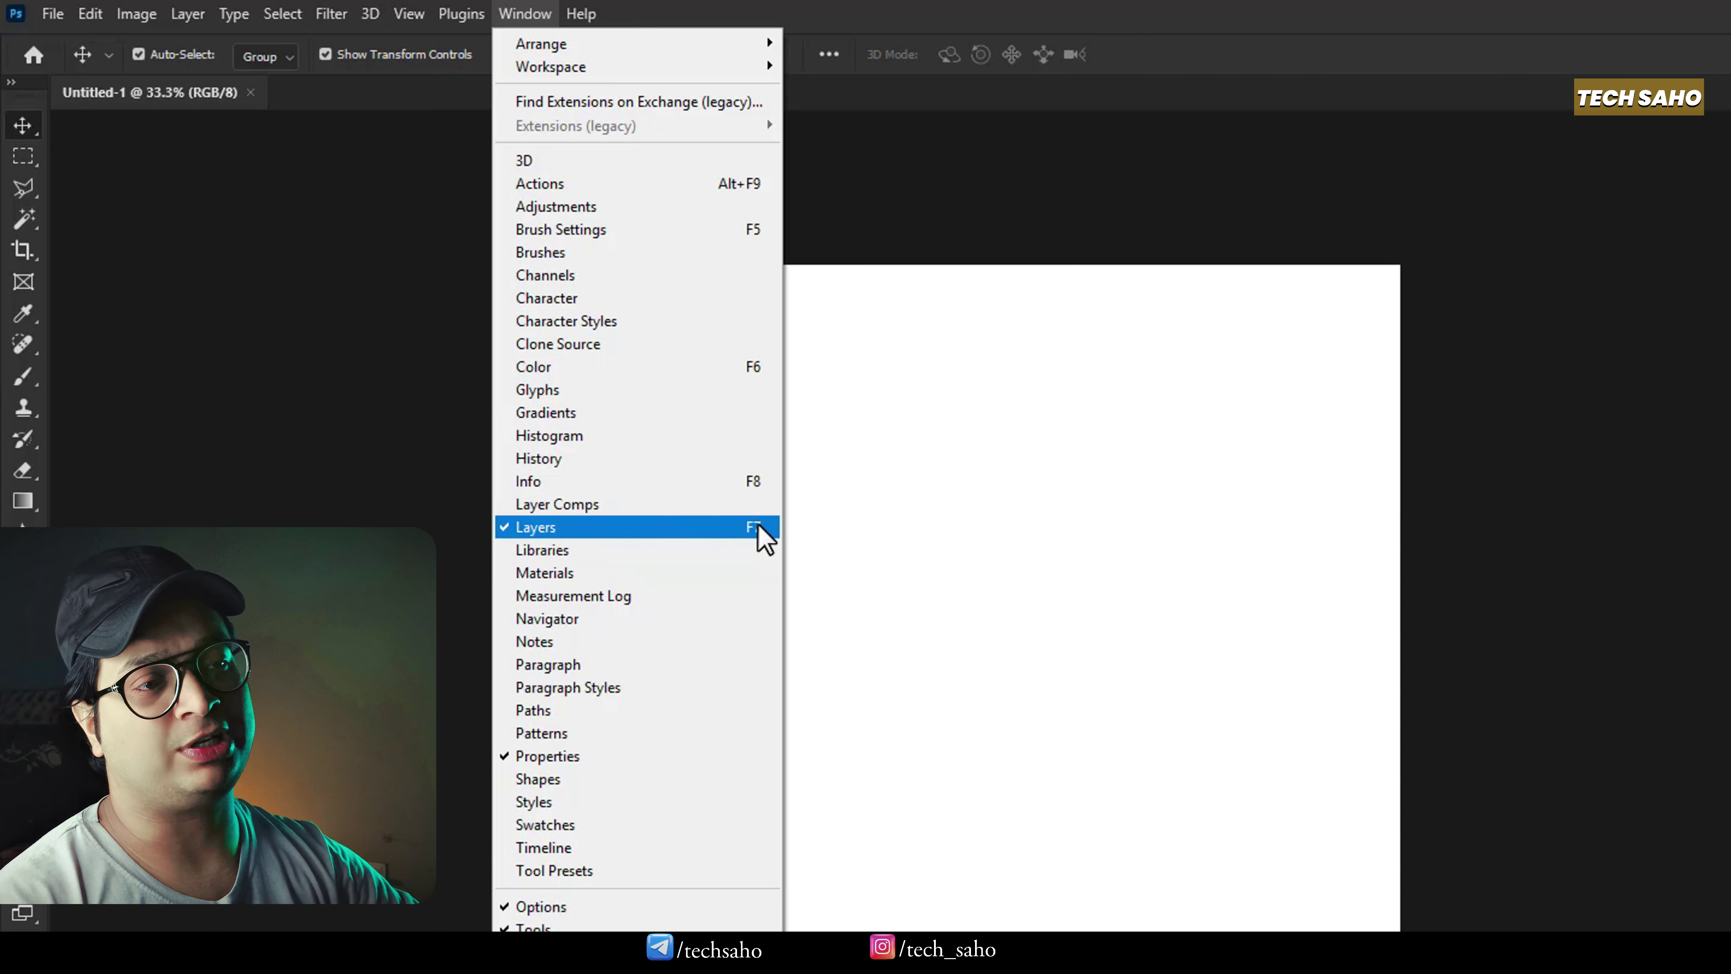
pyautogui.click(554, 528)
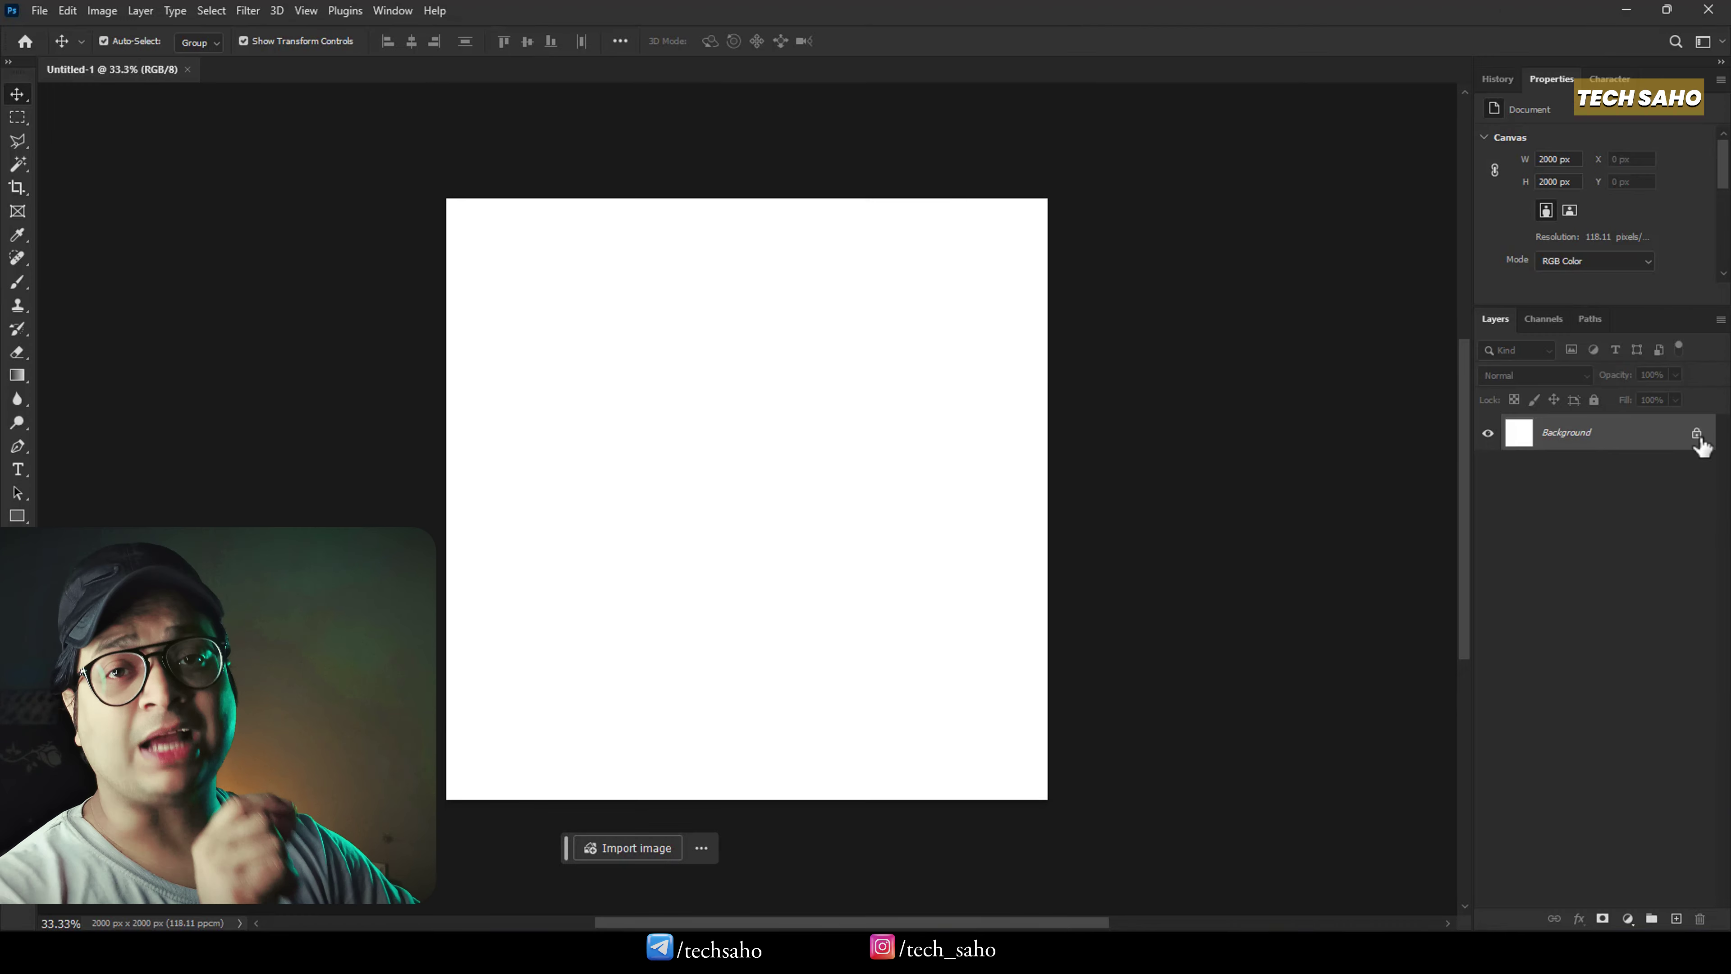
# Unlock the Background to turn it into a regular layer, and lock all of that layer's attributes
pyautogui.click(1697, 434)
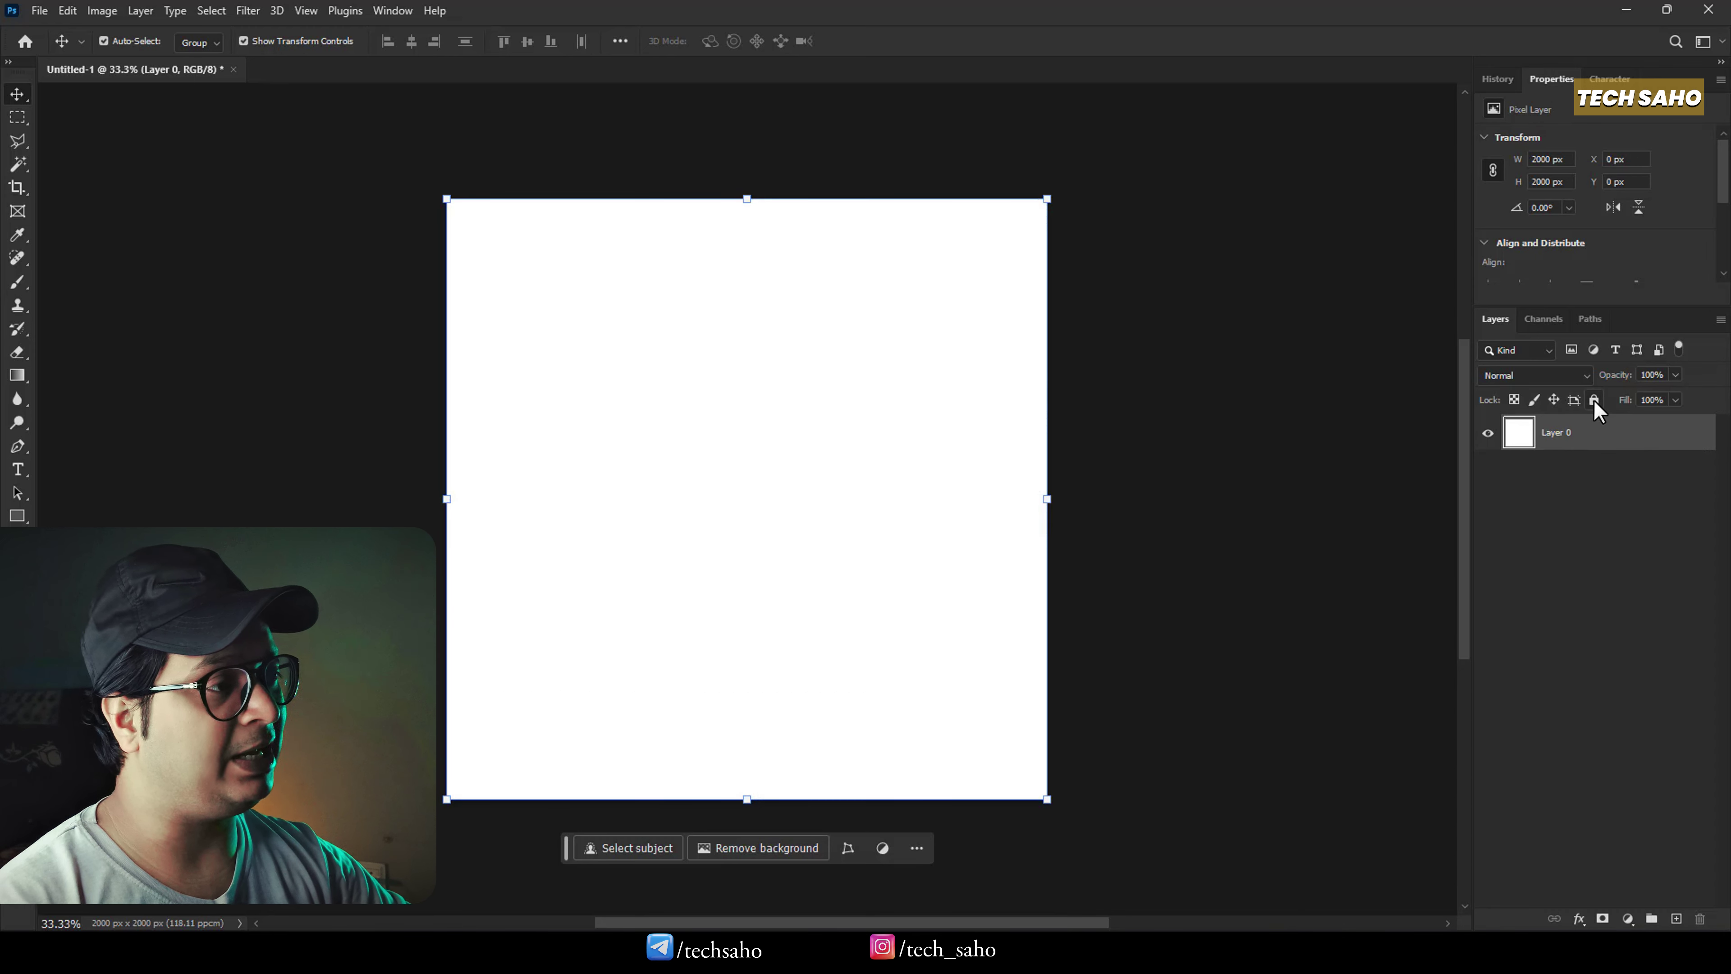
pyautogui.hotkey('ctrl', '2')
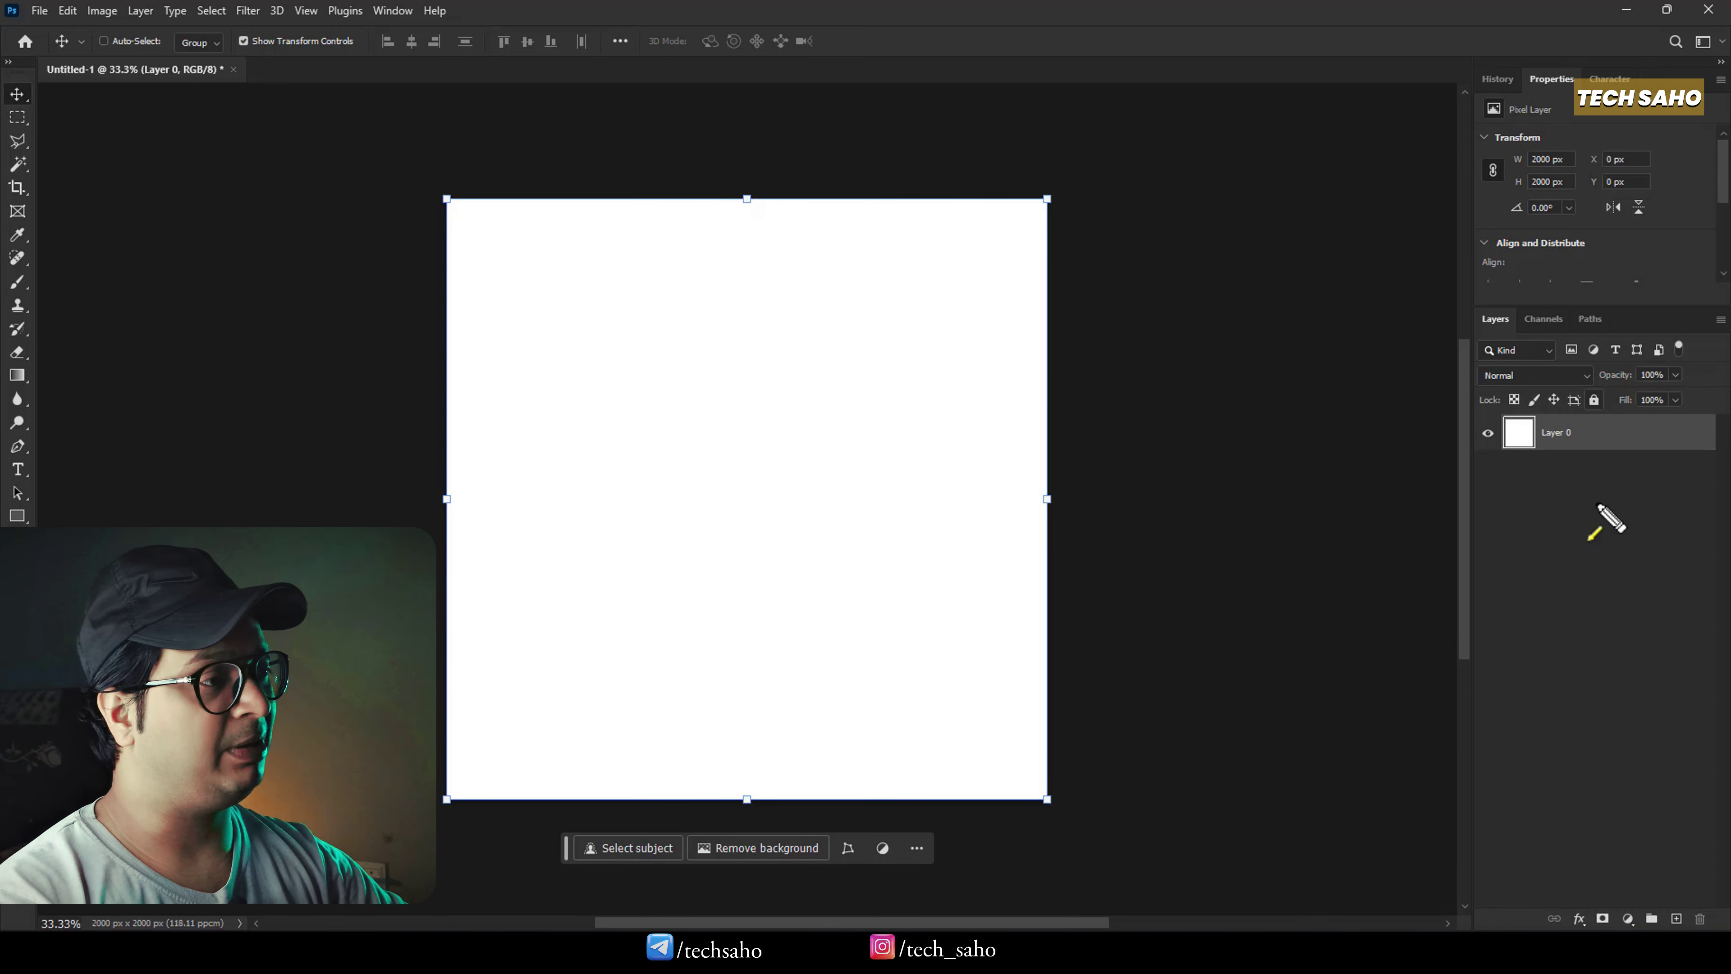
pyautogui.moveTo(1599, 540); pyautogui.dragTo(1595, 414)
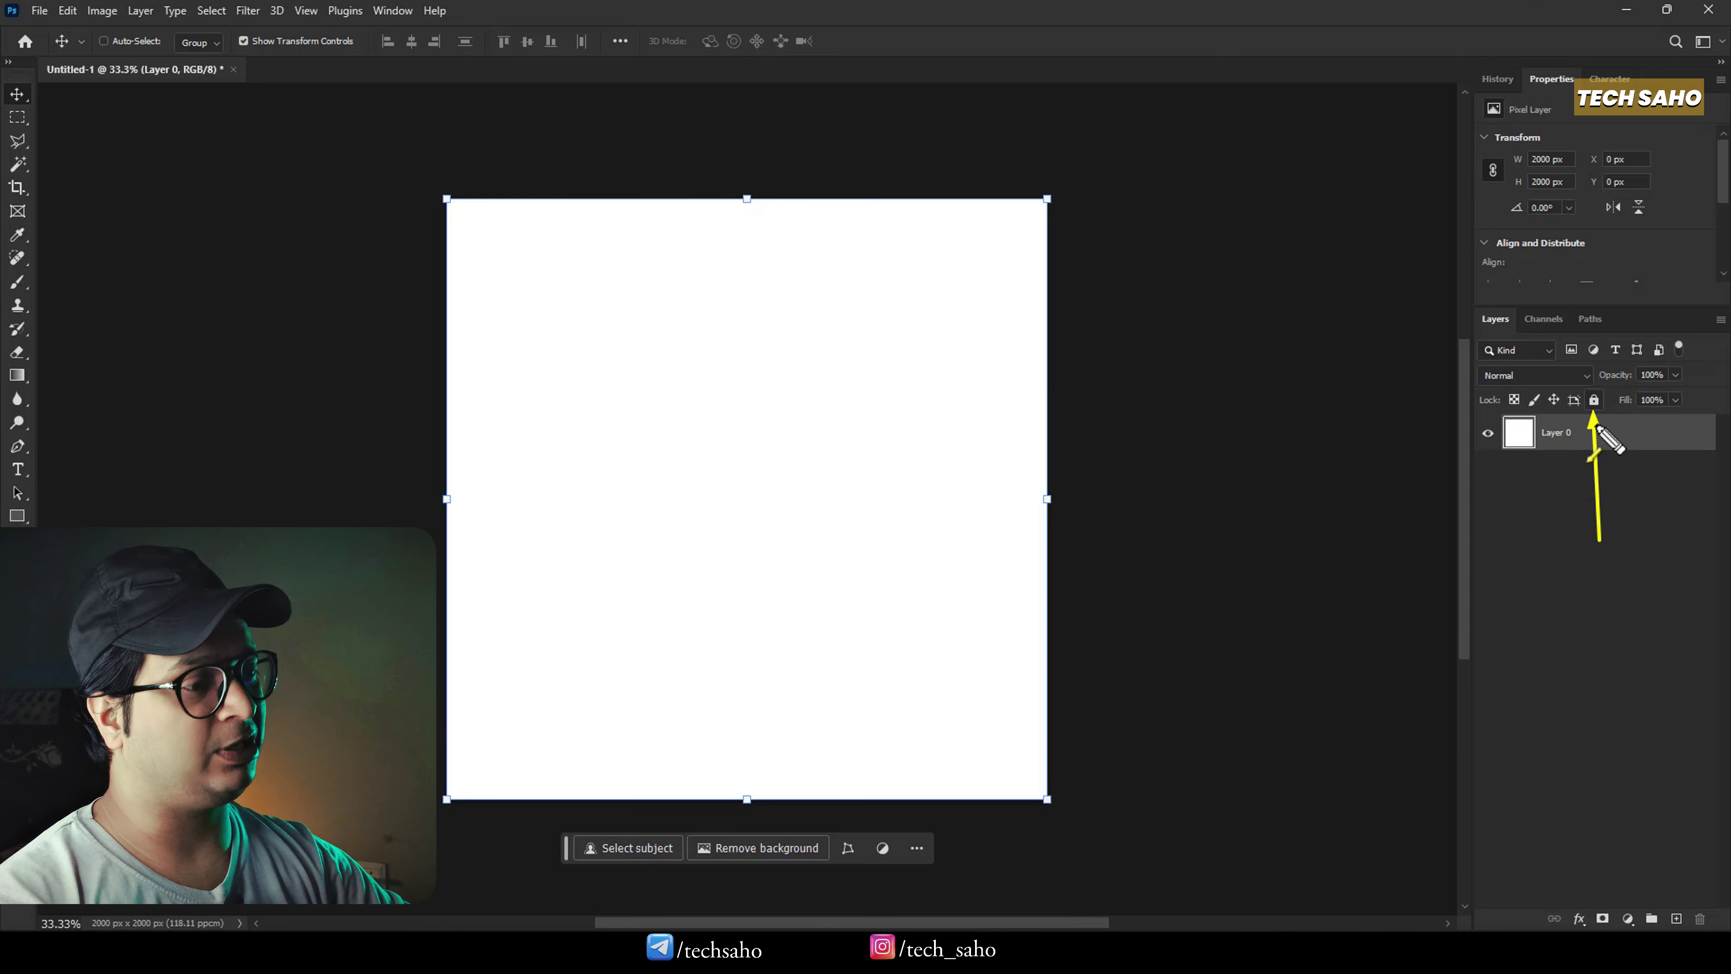
pyautogui.press('Escape')
pyautogui.click(1593, 401)
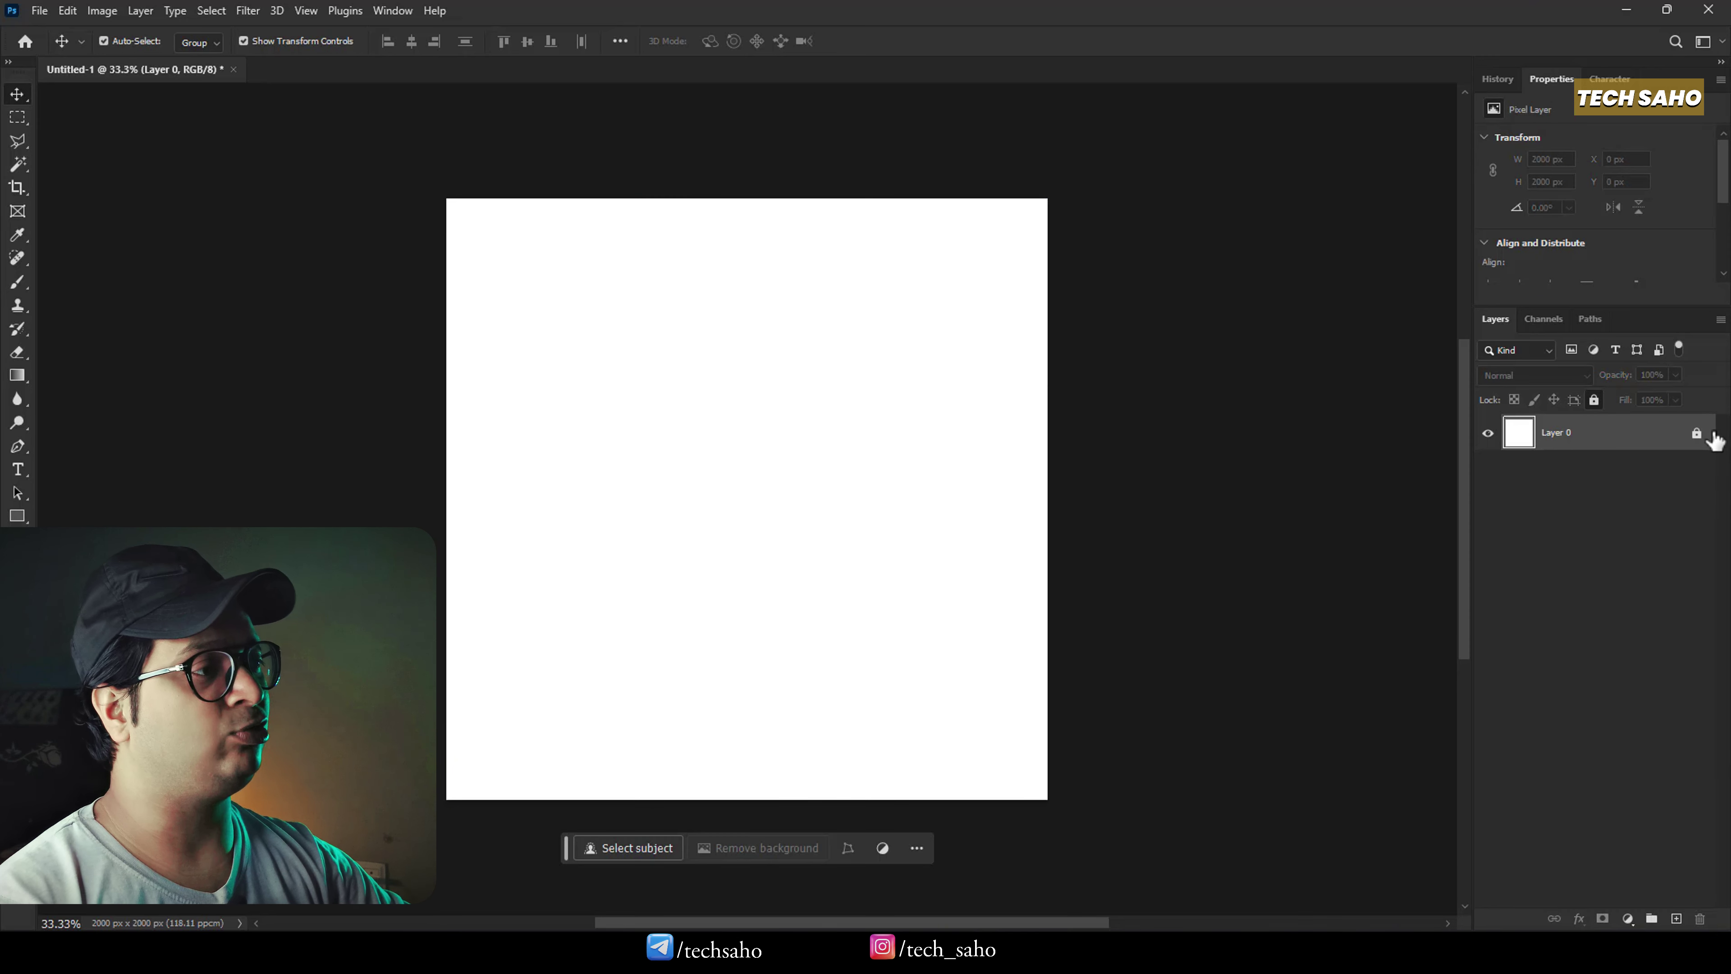
# Try to move the locked Layer 0, and unlock it to shift it to about X 492 px, Y 201 px
pyautogui.moveTo(803, 379); pyautogui.dragTo(900, 514)
pyautogui.moveTo(700, 222); pyautogui.dragTo(1063, 582)
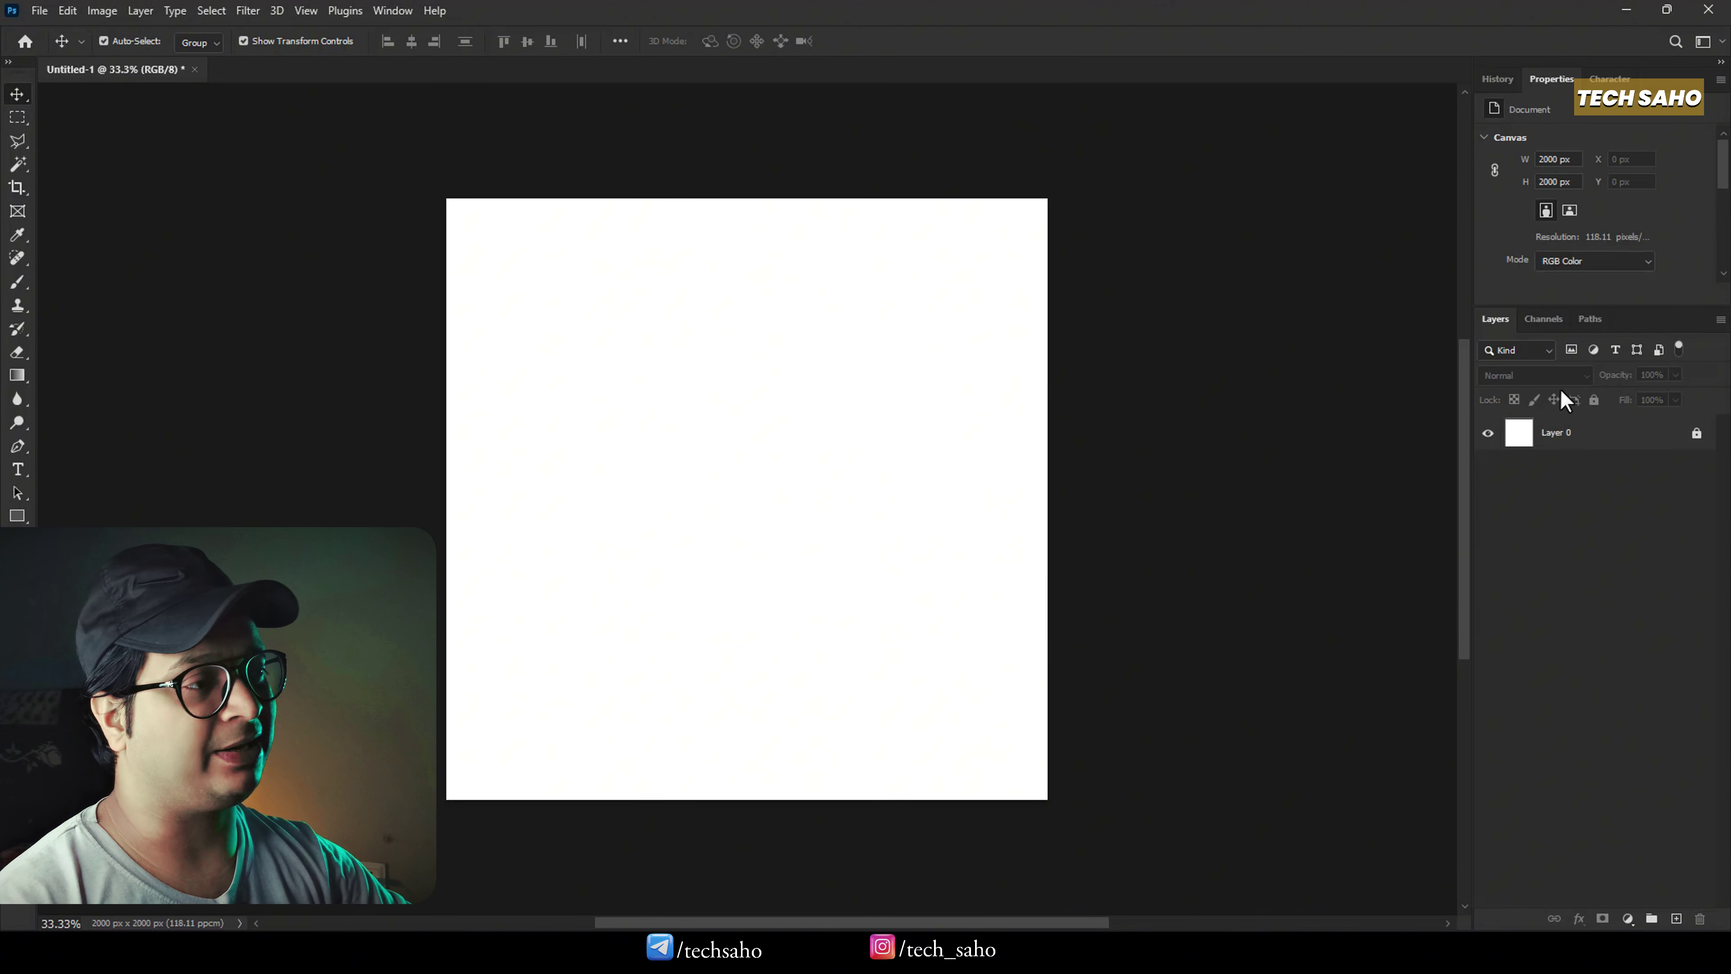
pyautogui.click(1697, 434)
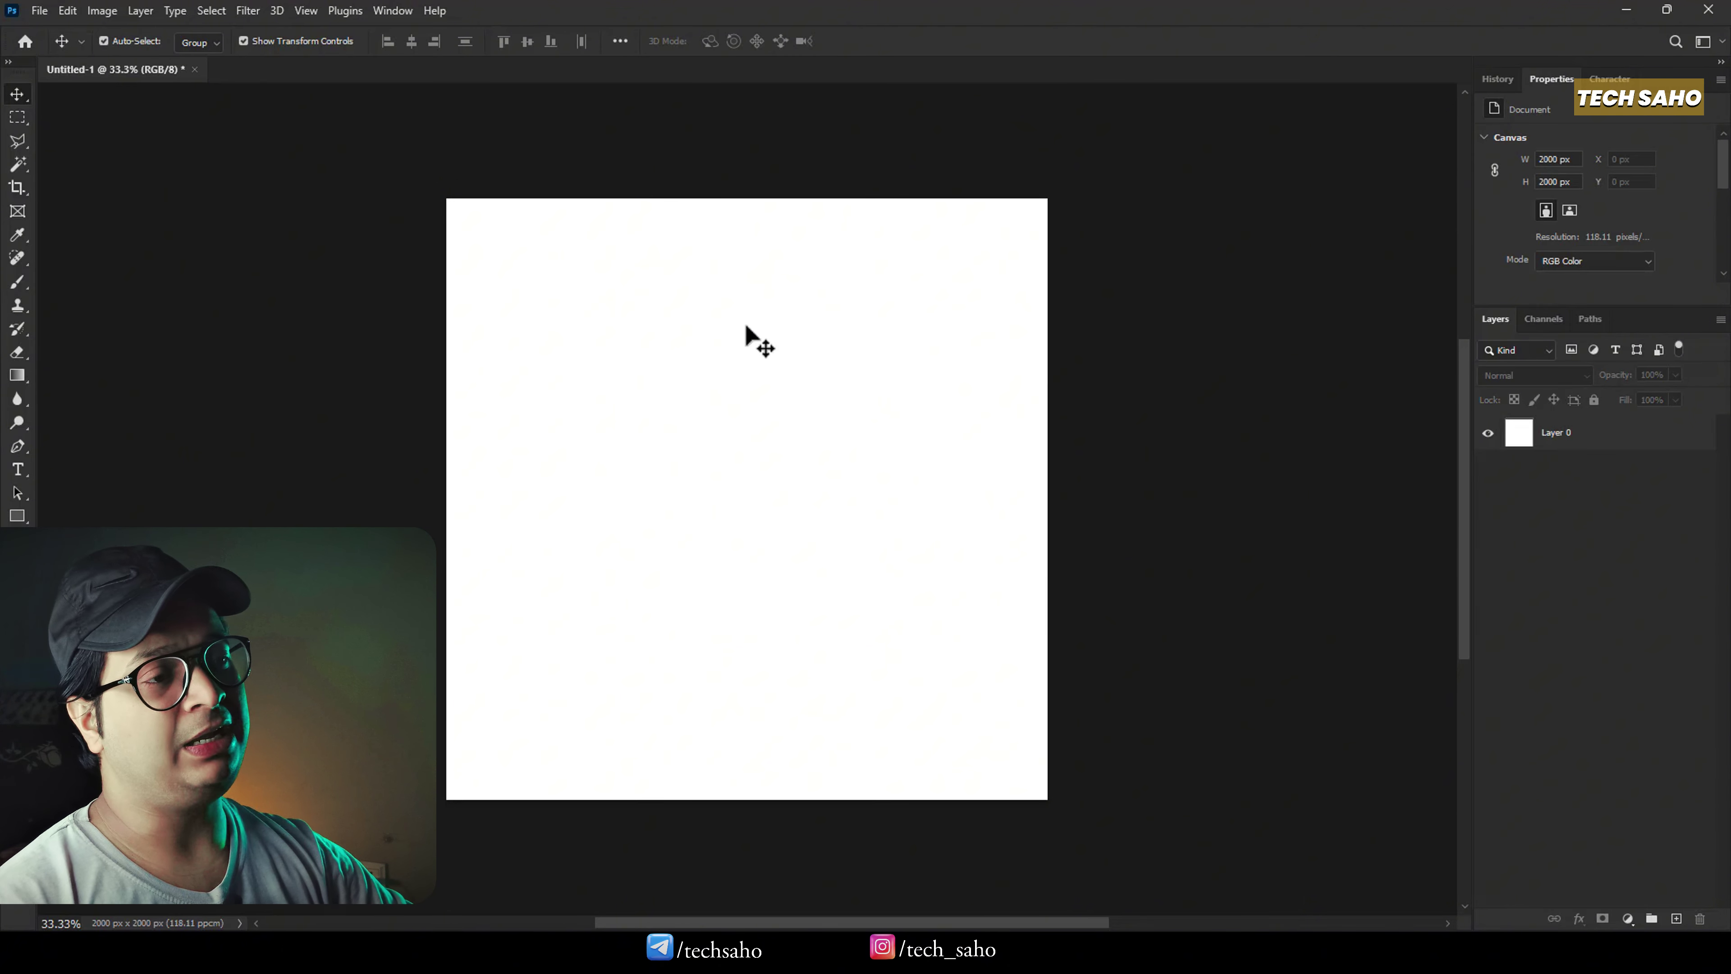
pyautogui.moveTo(869, 394); pyautogui.dragTo(918, 266)
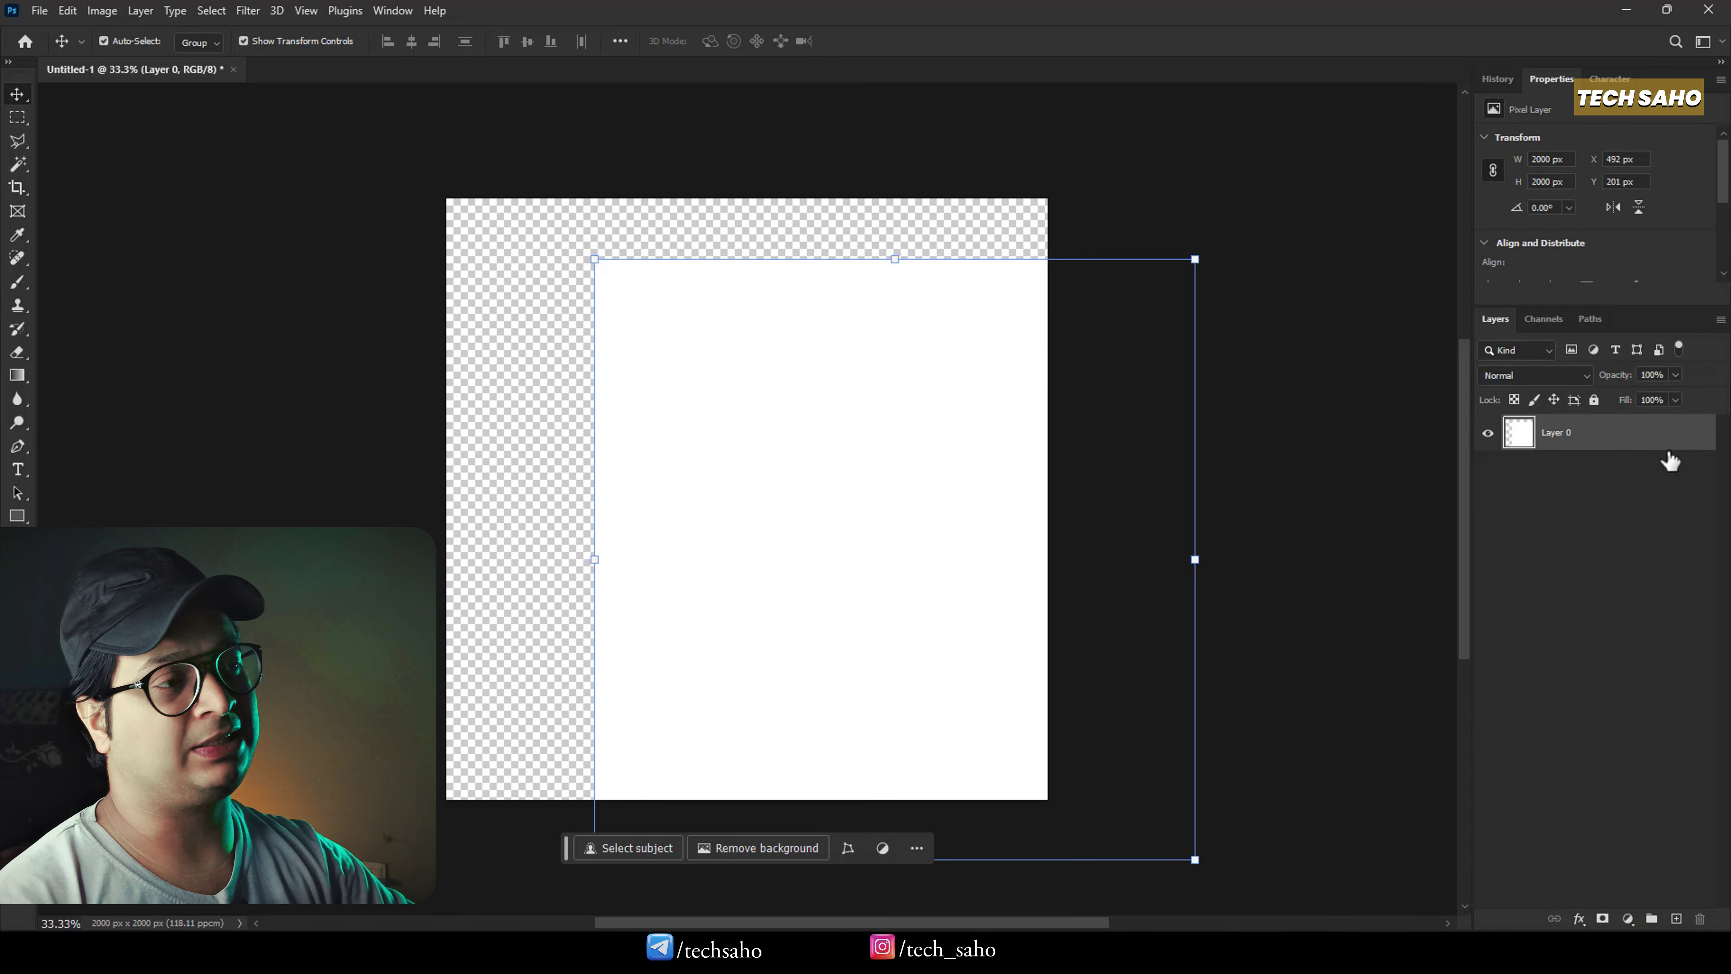
# Toggle the visibility of Layer 0 off and back on
pyautogui.click(1489, 434)
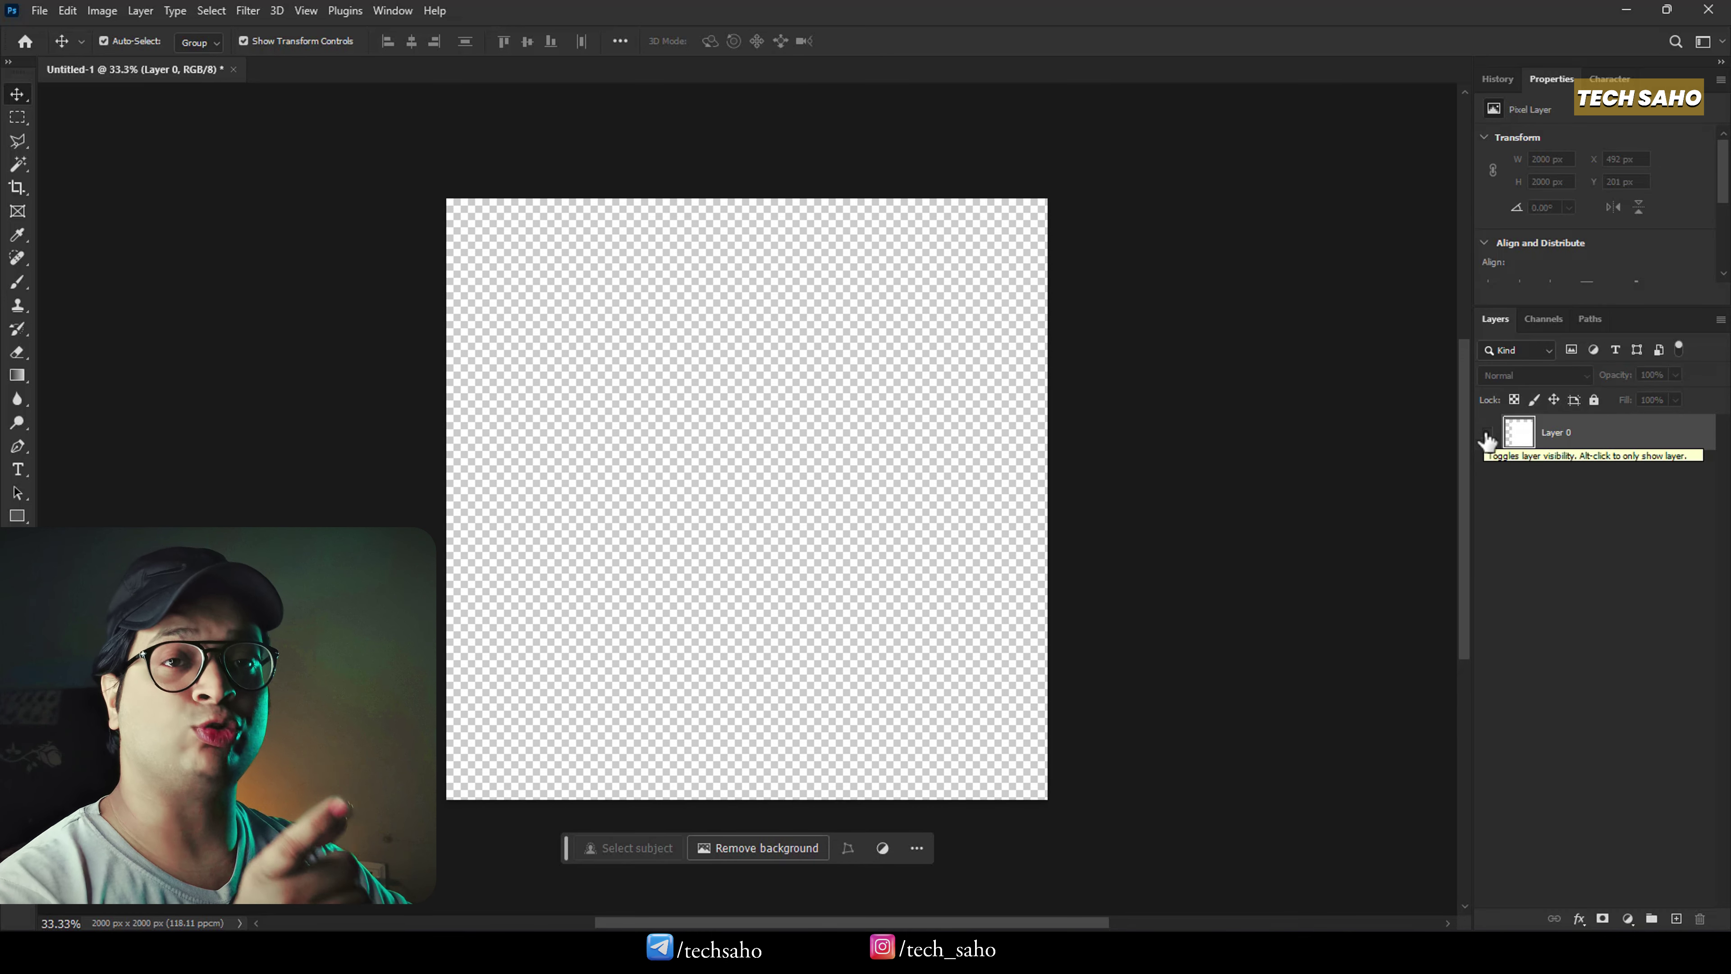
pyautogui.click(1488, 437)
pyautogui.click(1487, 436)
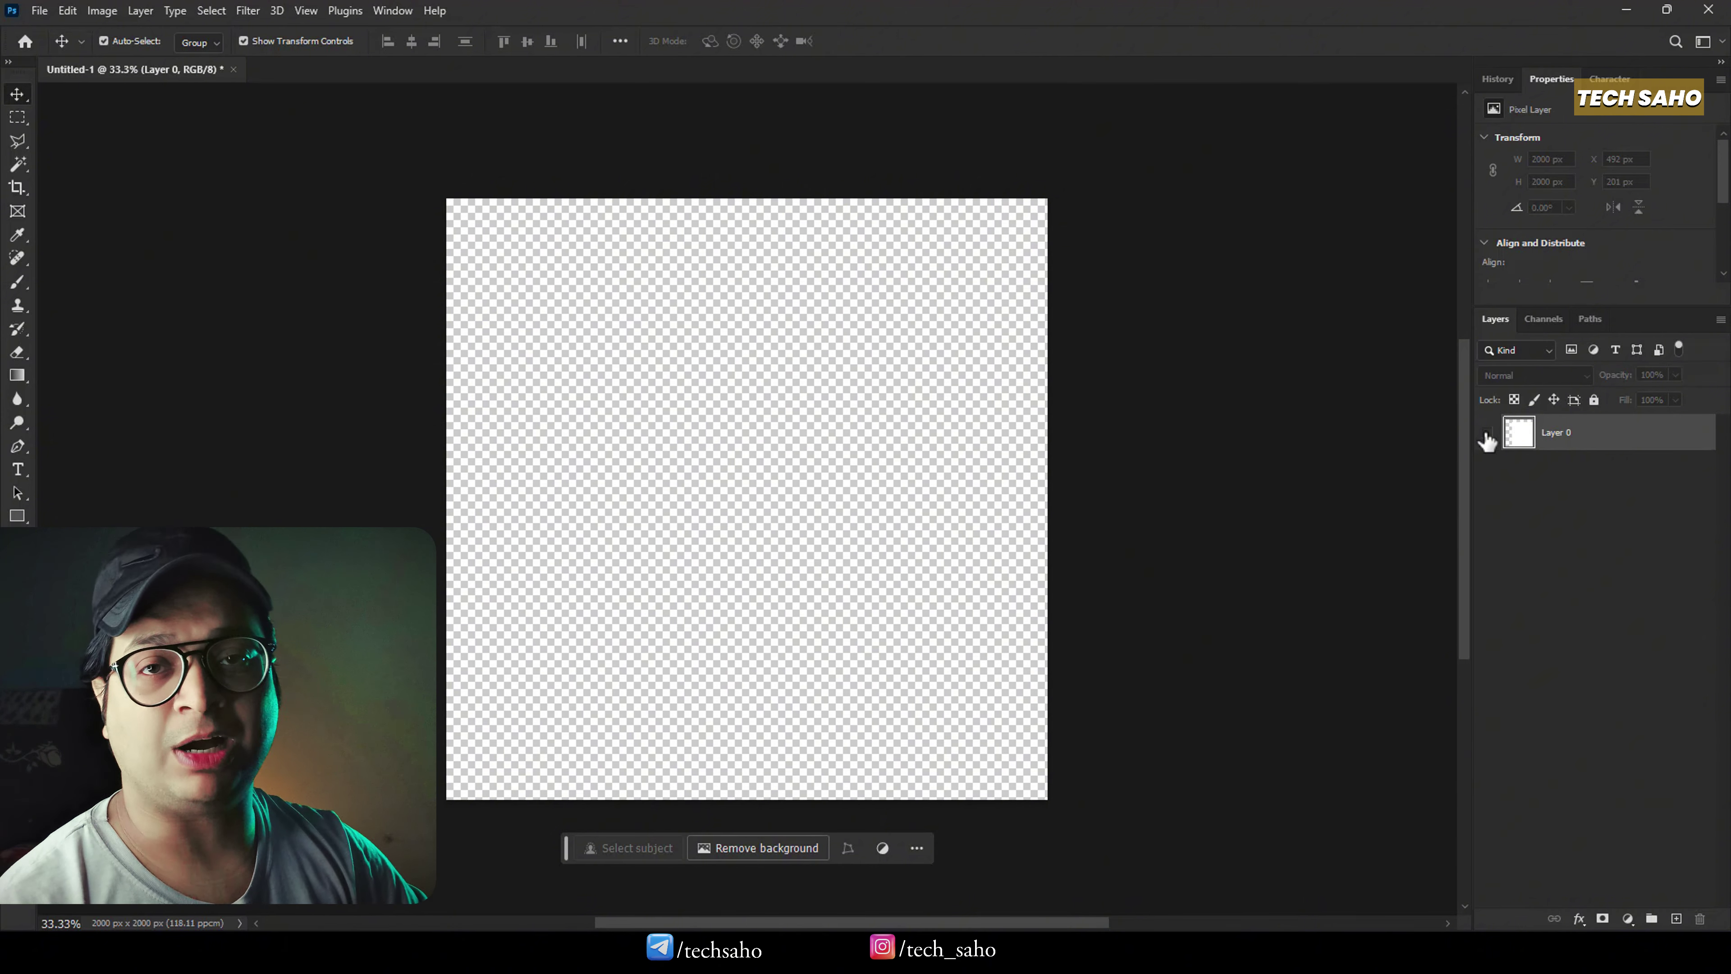
pyautogui.click(1487, 436)
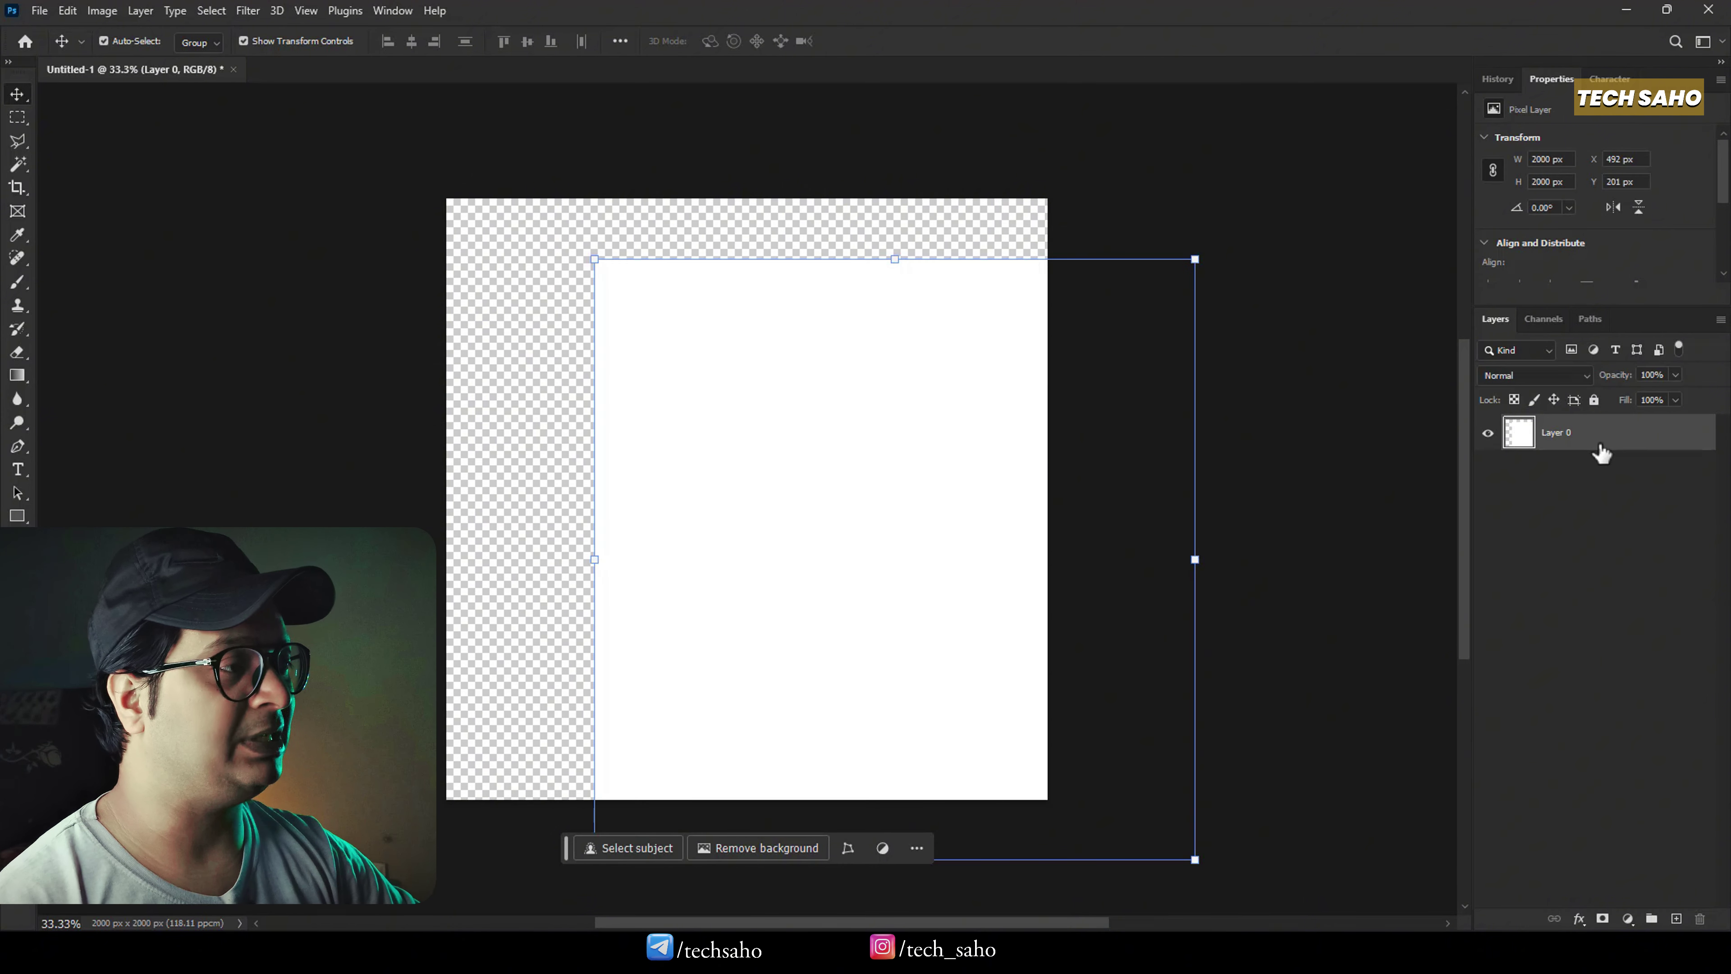
pyautogui.hotkey('ctrl', ',')
pyautogui.click(1488, 434)
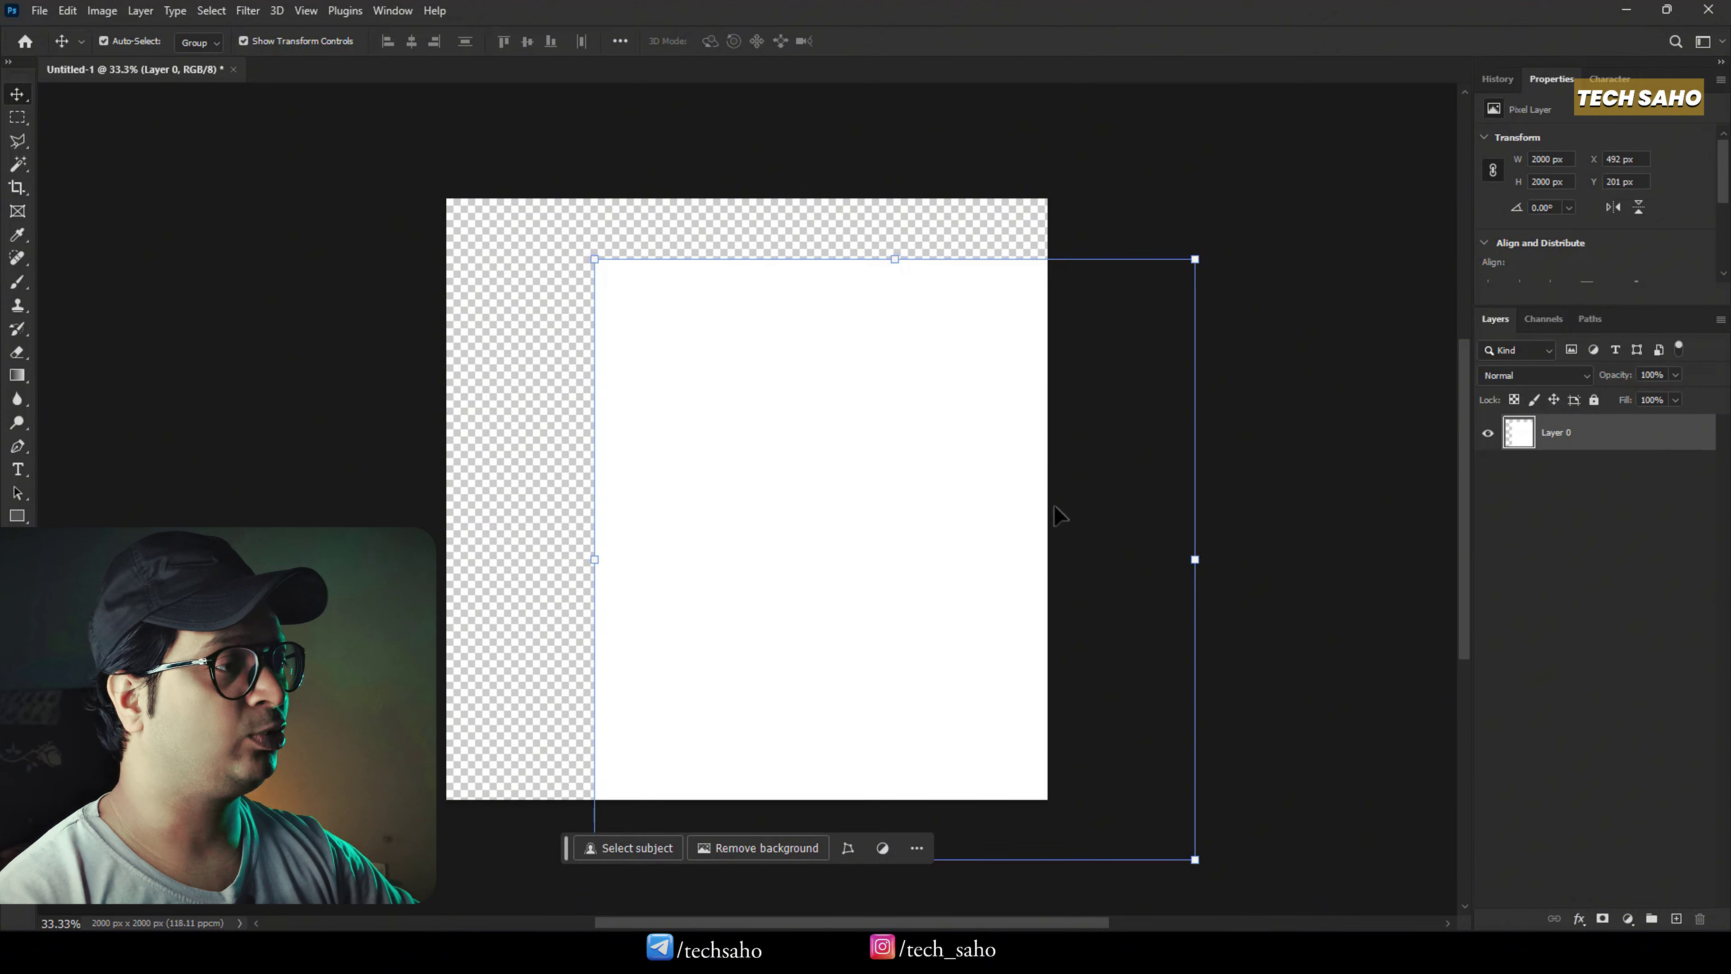
# Move Layer 0 back so it covers the whole canvas and lock all its attributes
pyautogui.moveTo(981, 530); pyautogui.dragTo(804, 488)
pyautogui.click(1593, 399)
pyautogui.click(1628, 575)
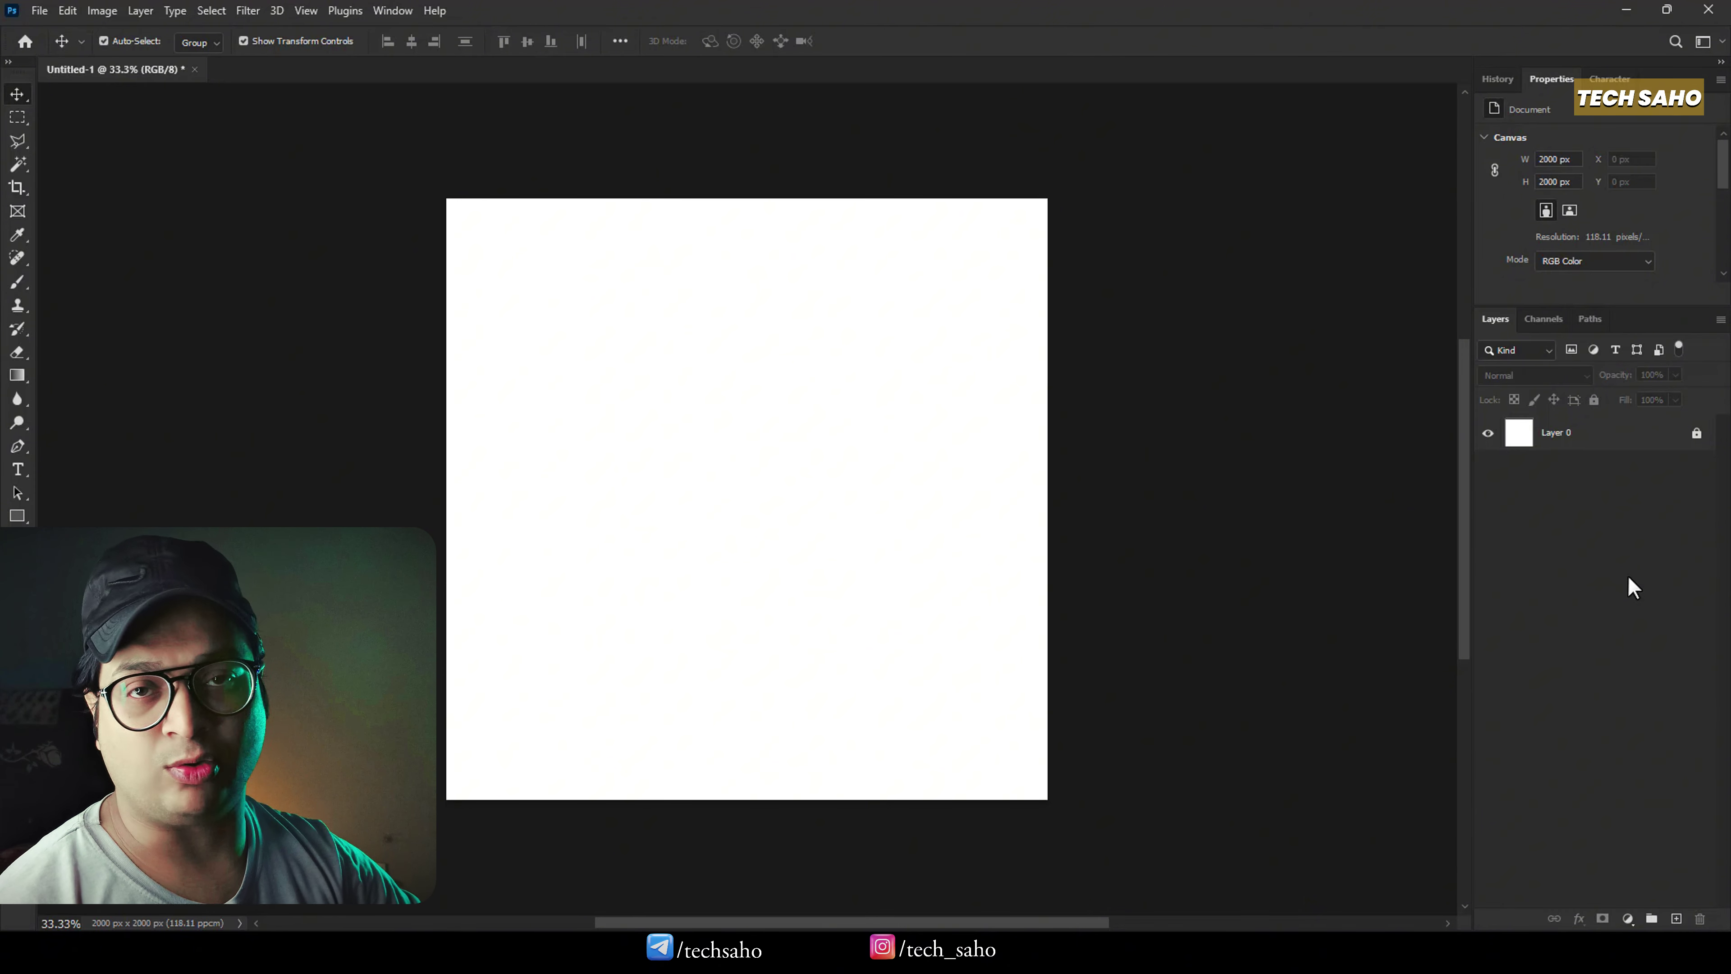
# Add six empty layers above the locked Layer 0
pyautogui.hotkey('ctrl', '2')
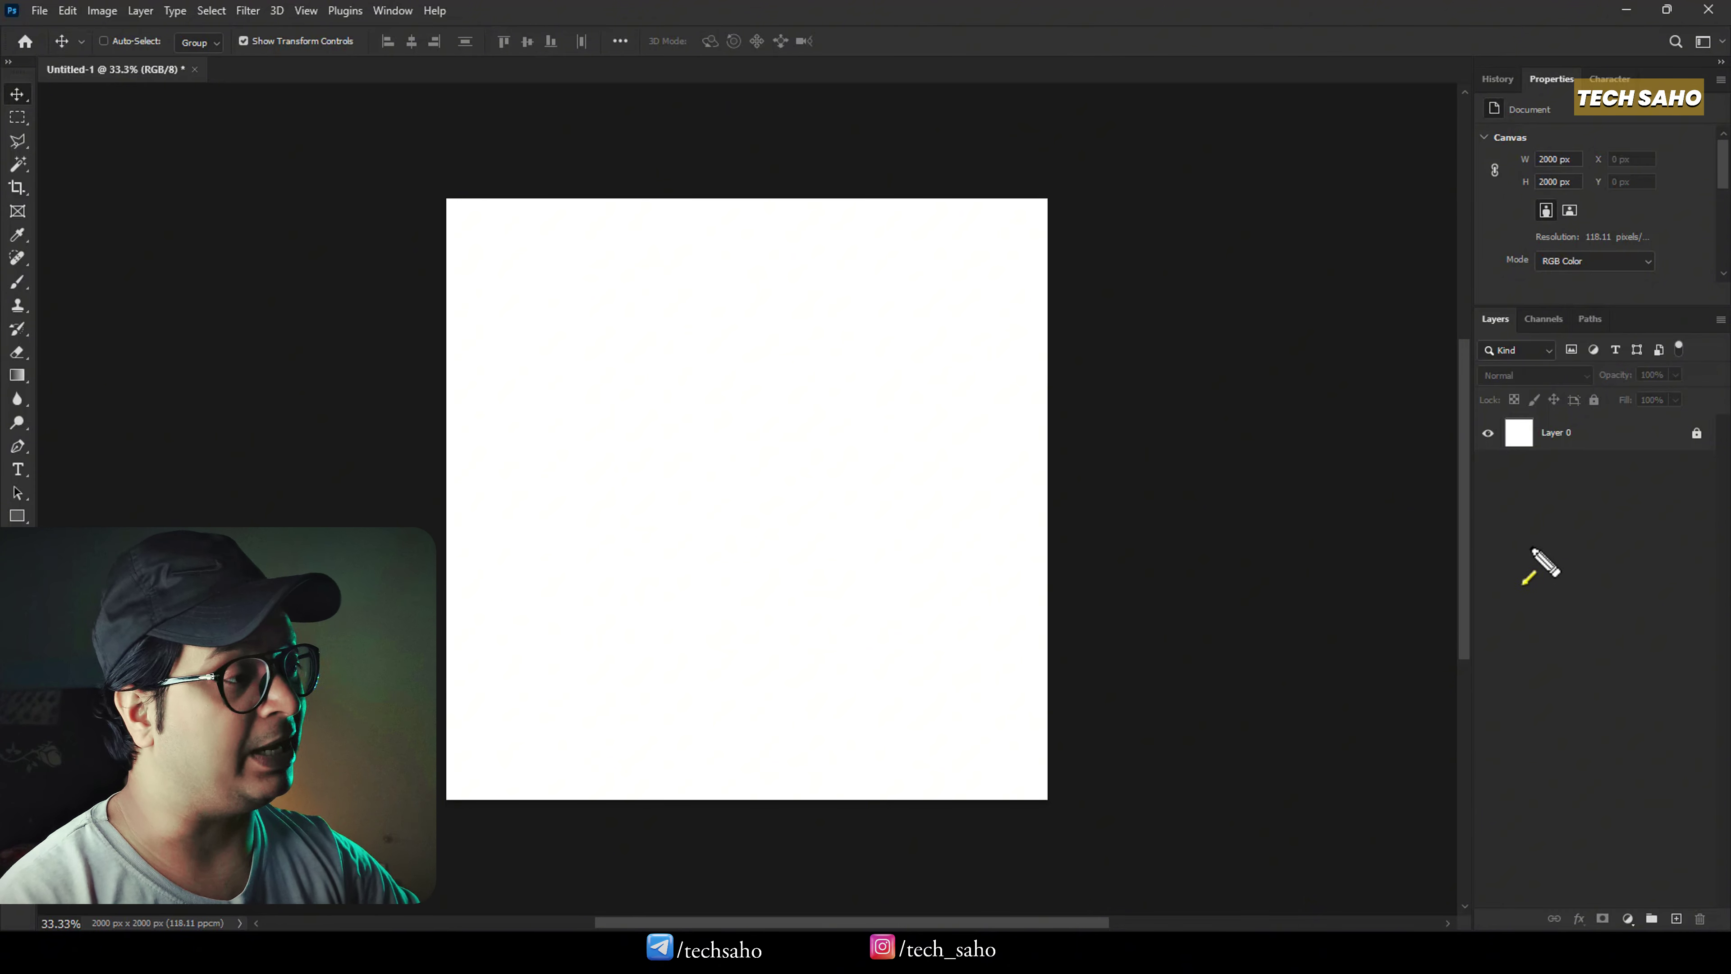
pyautogui.moveTo(1531, 548)
pyautogui.mouseDown()
pyautogui.moveTo(1647, 725)
pyautogui.moveTo(1657, 874)
pyautogui.mouseUp()
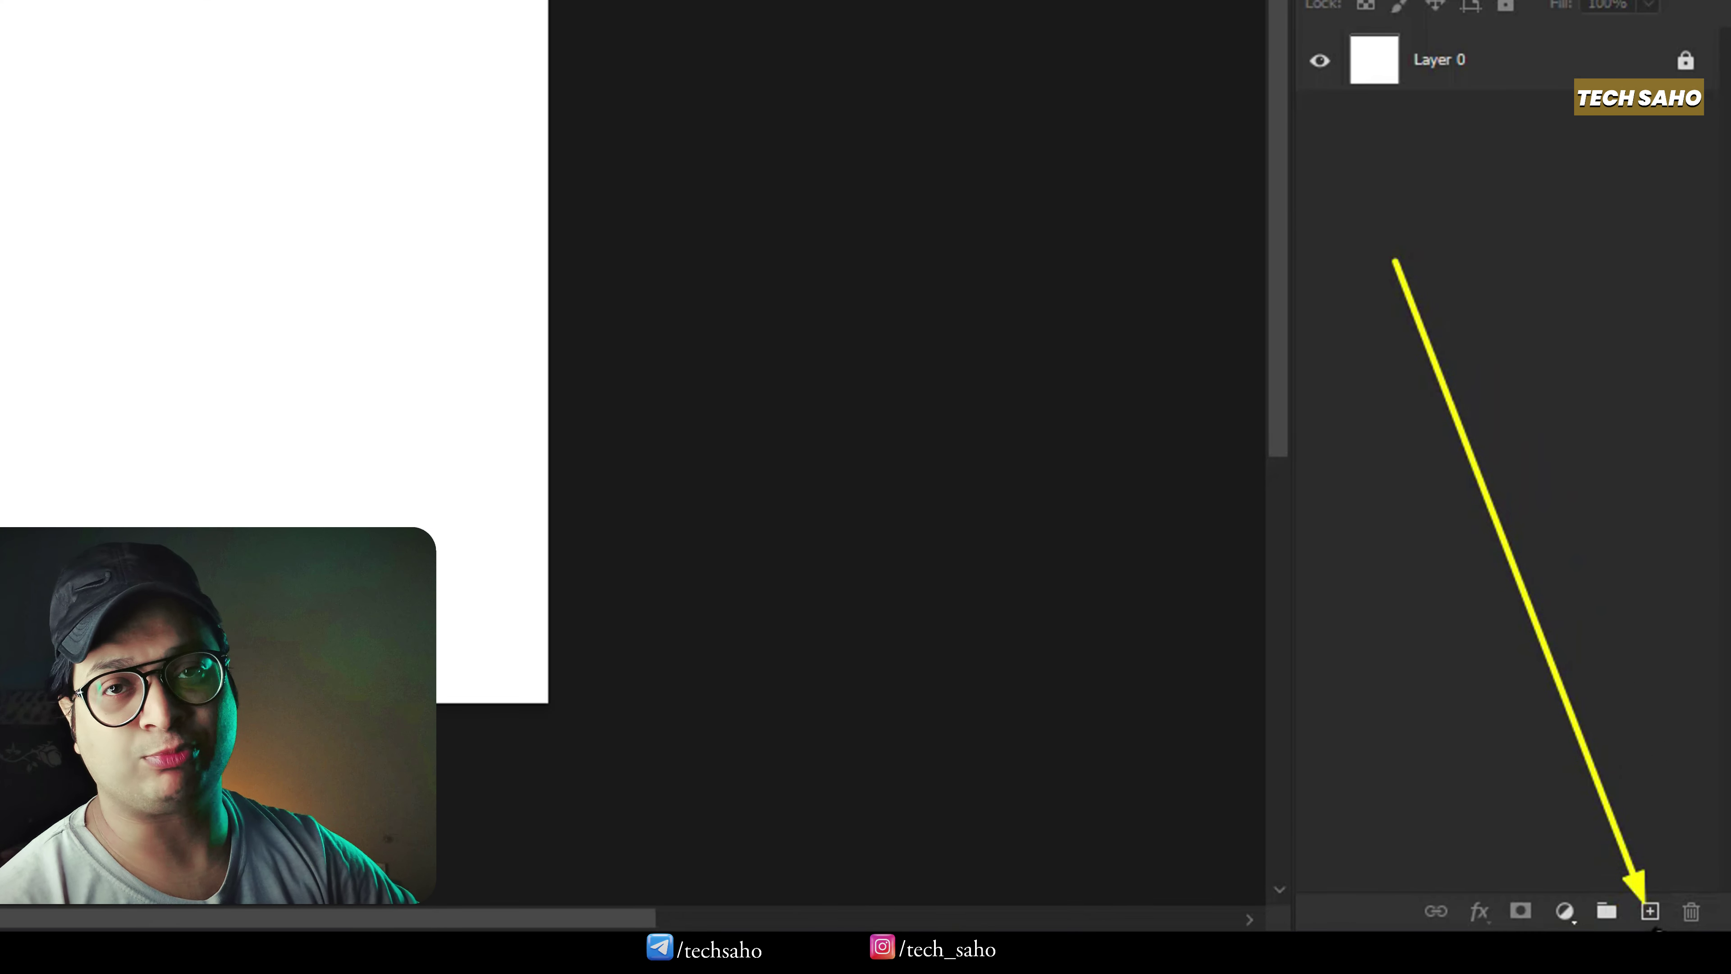
pyautogui.click(1650, 912)
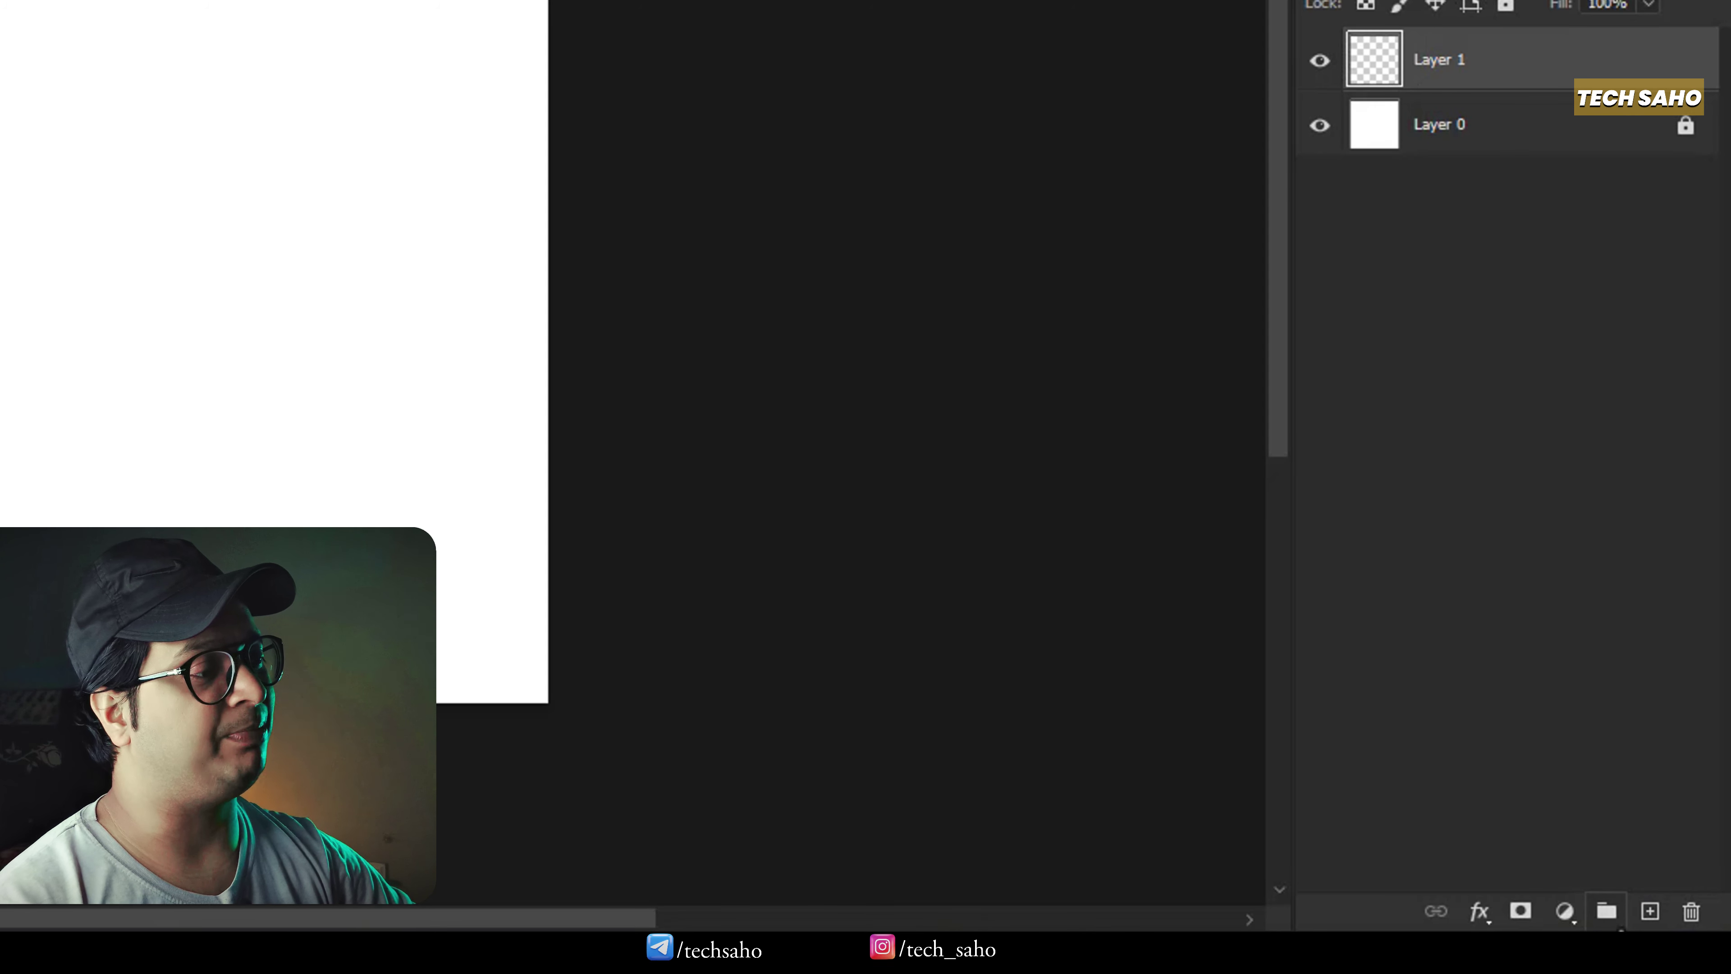
pyautogui.click(1650, 912)
pyautogui.click(1650, 913)
pyautogui.click(1650, 913)
pyautogui.click(1649, 913)
pyautogui.click(1649, 912)
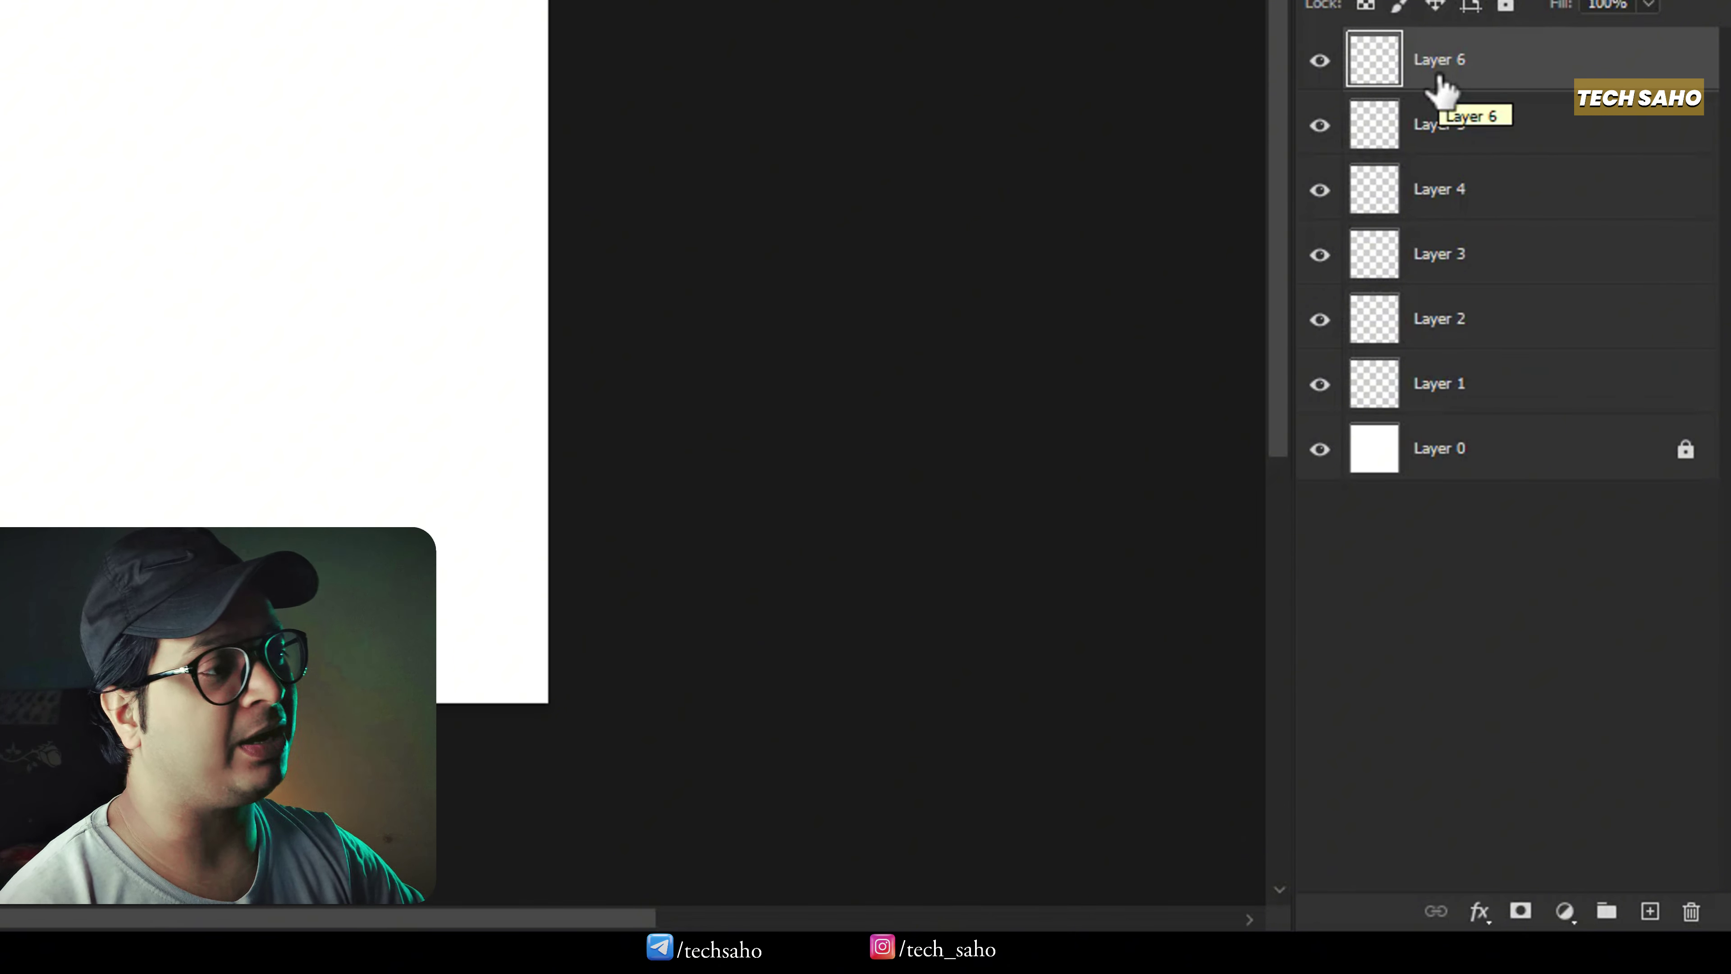
# Undo the trial brush stroke and choose the Hard Round brush, opening its size for editing
pyautogui.moveTo(715, 224); pyautogui.dragTo(792, 444)
pyautogui.hotkey('ctrl', 'z')
pyautogui.rightClick(819, 212)
pyautogui.click(1131, 429)
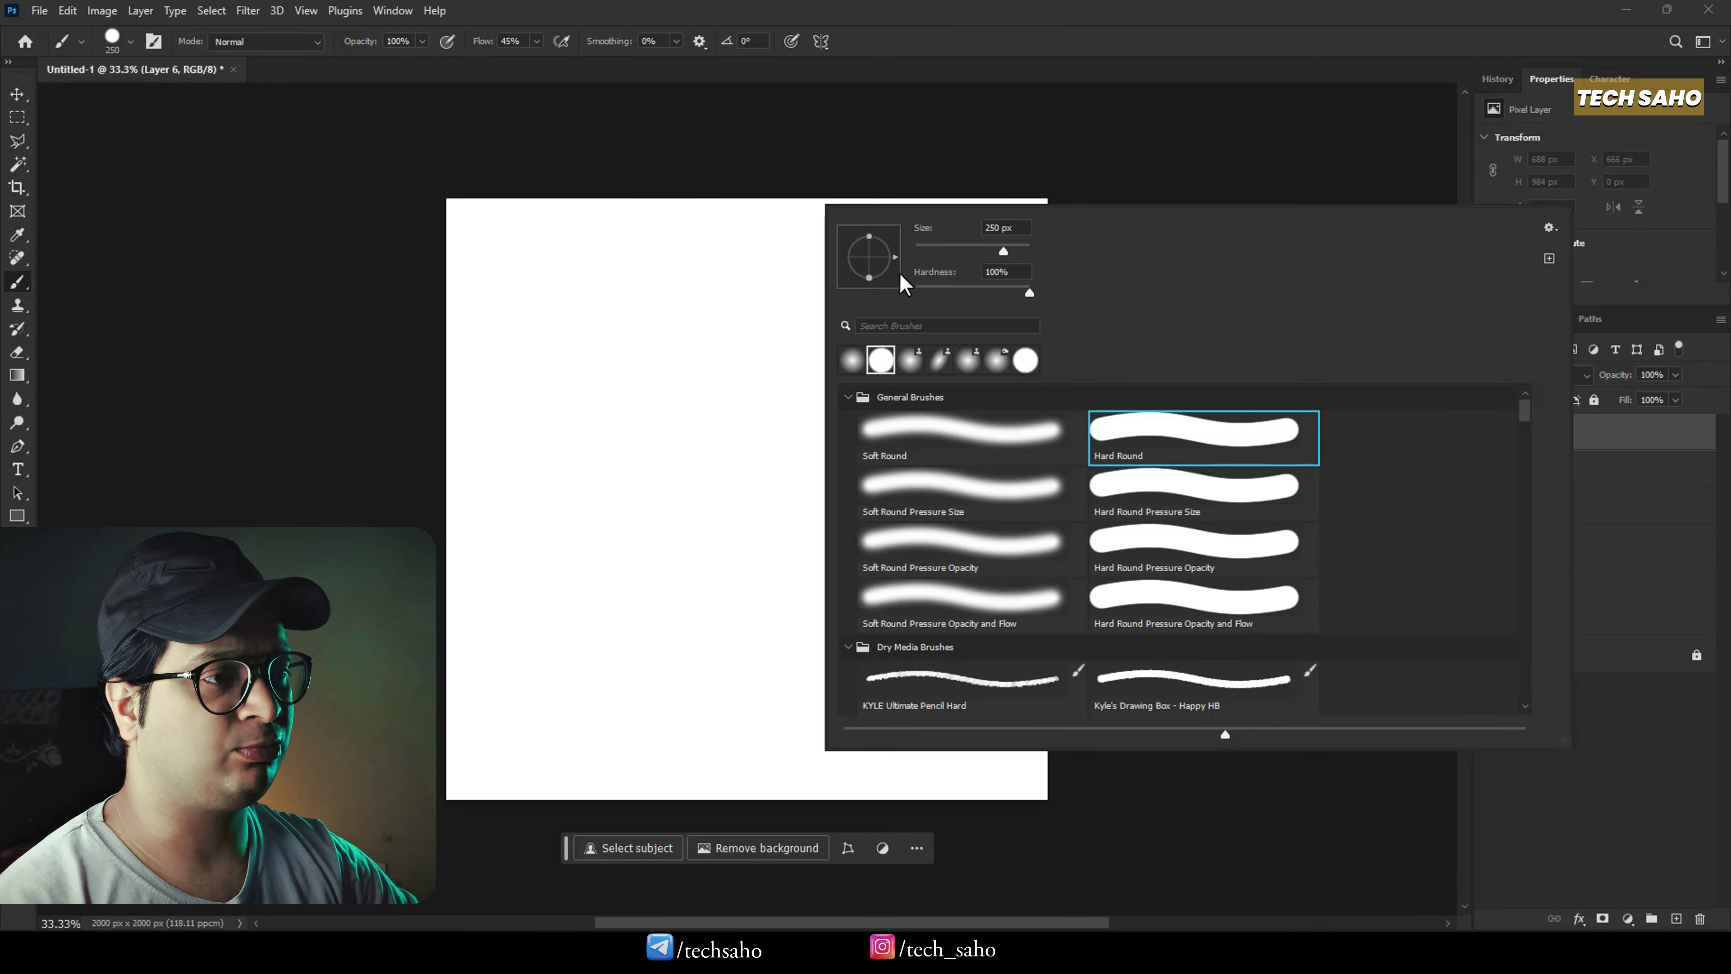
pyautogui.click(1002, 227)
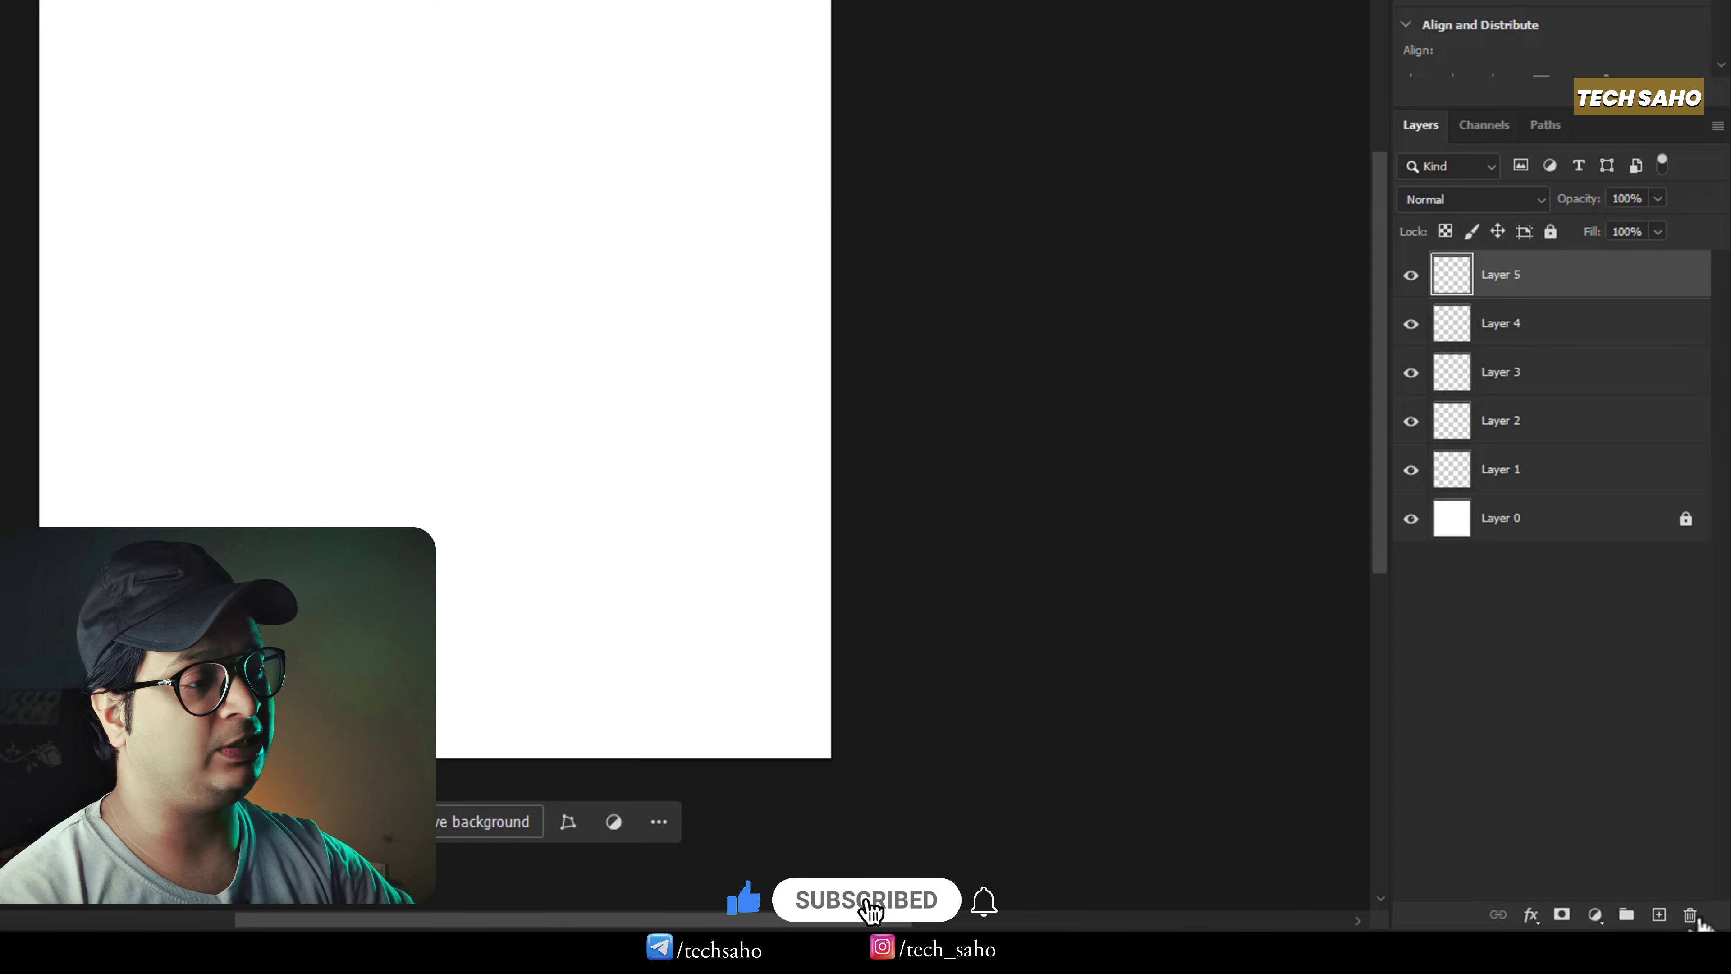
# Delete Layer 5 on its own and Layers 1 to 4 together, keeping only the locked Layer 0
pyautogui.click(1690, 914)
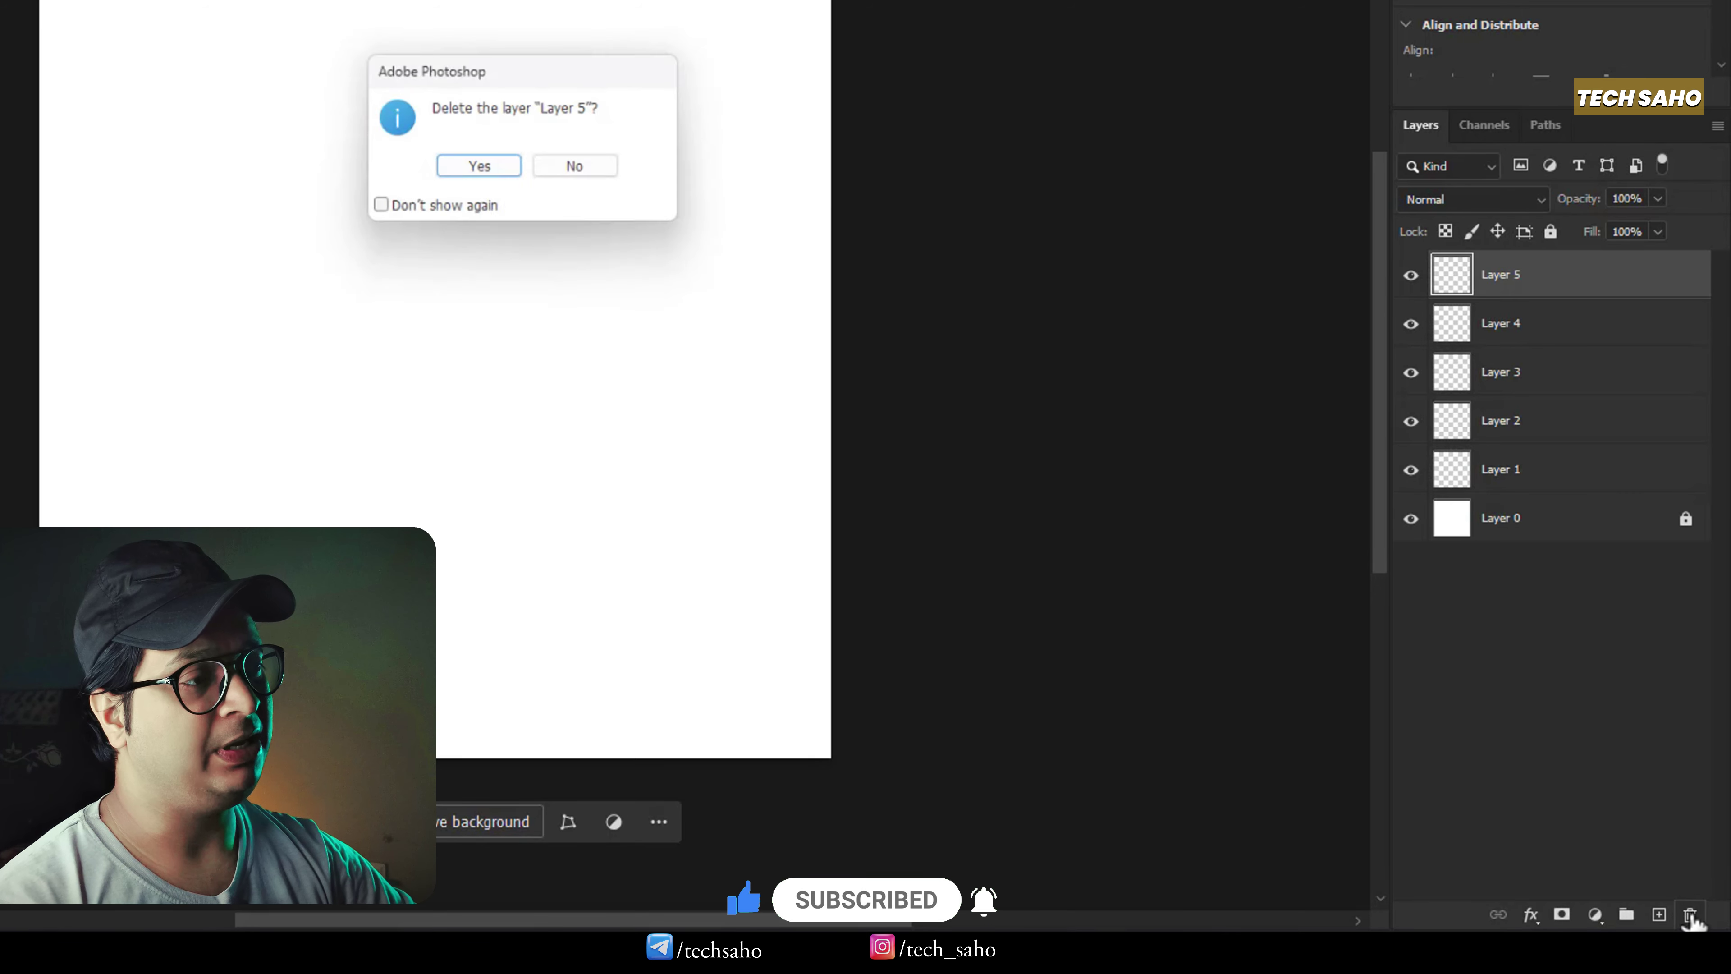
pyautogui.click(477, 170)
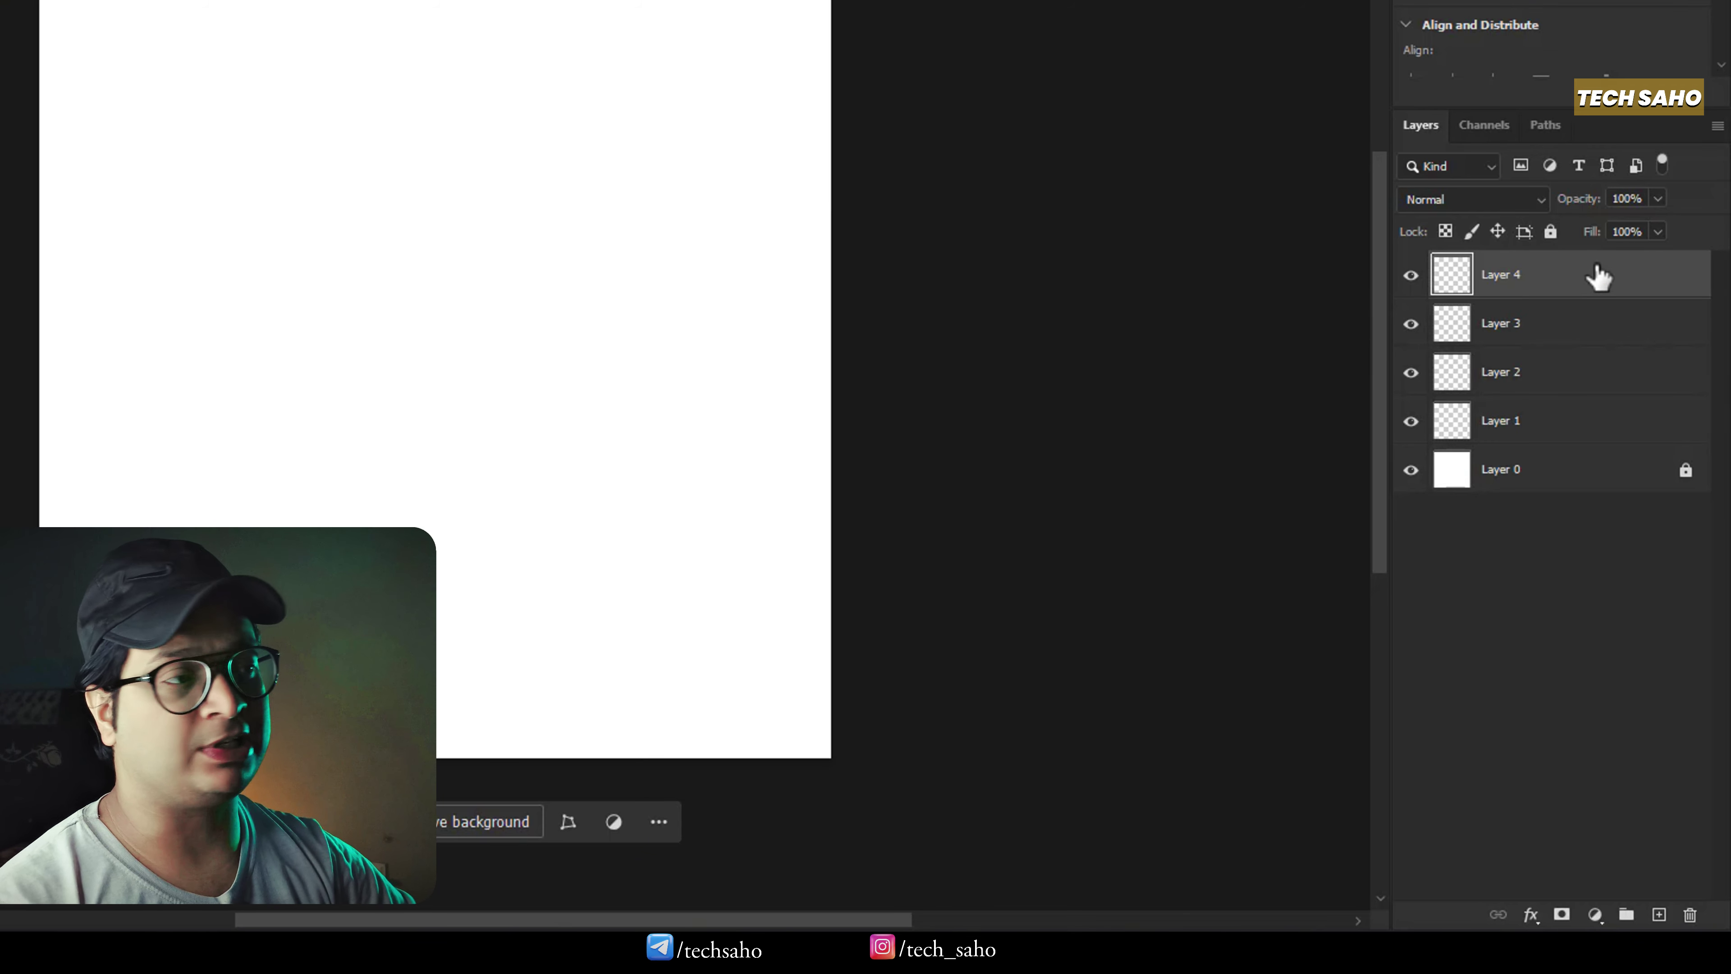
pyautogui.keyDown('shift'); pyautogui.click(1571, 435); pyautogui.keyUp('shift')
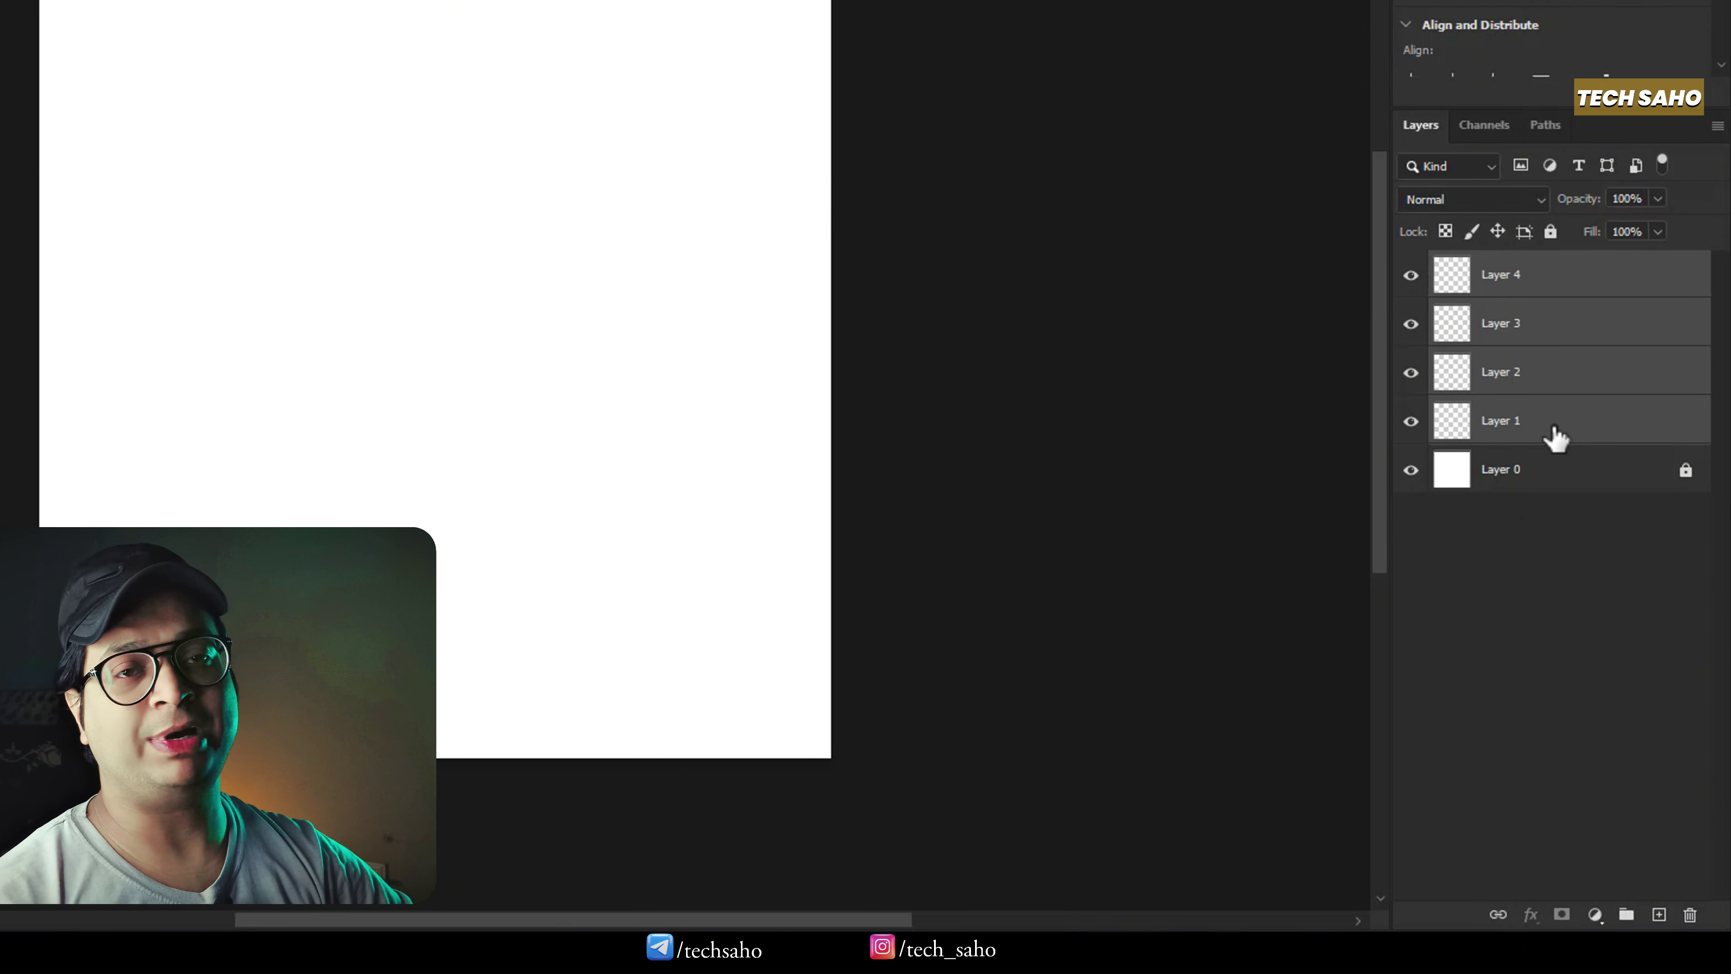
pyautogui.press('Delete')
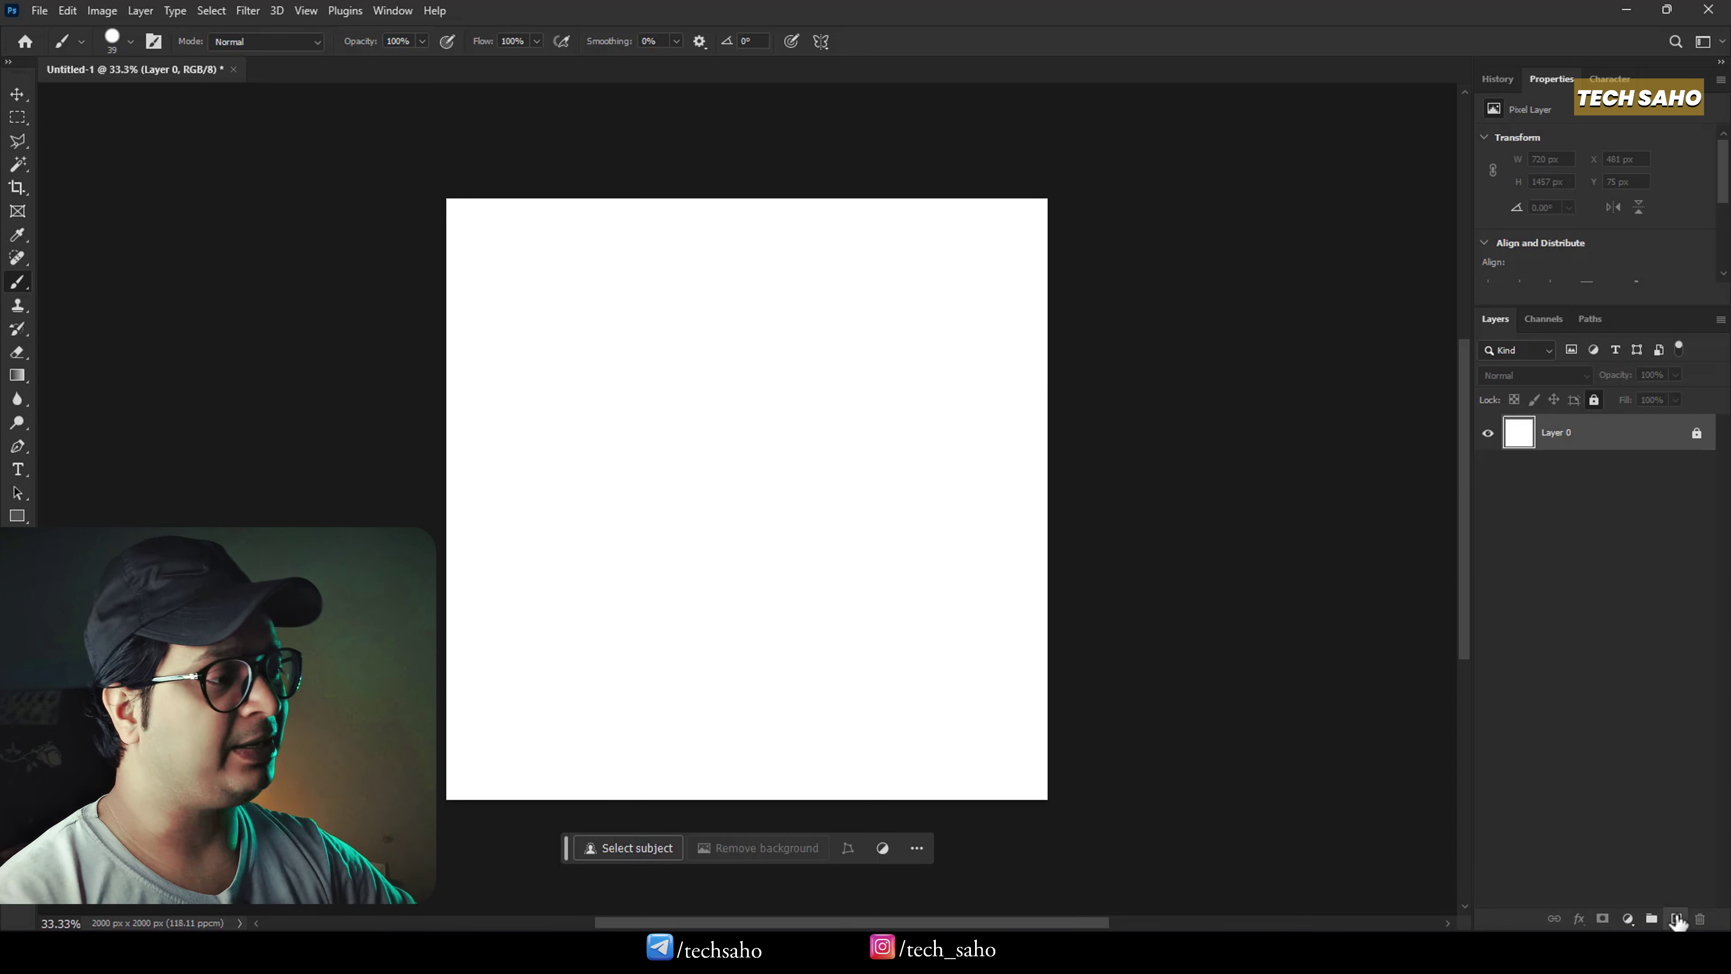
# Add a new layer above Layer 0 and paint three separate wavy vertical black strokes on it
pyautogui.click(1659, 913)
pyautogui.moveTo(588, 231)
pyautogui.mouseDown()
pyautogui.moveTo(591, 375)
pyautogui.moveTo(651, 558)
pyautogui.mouseUp()
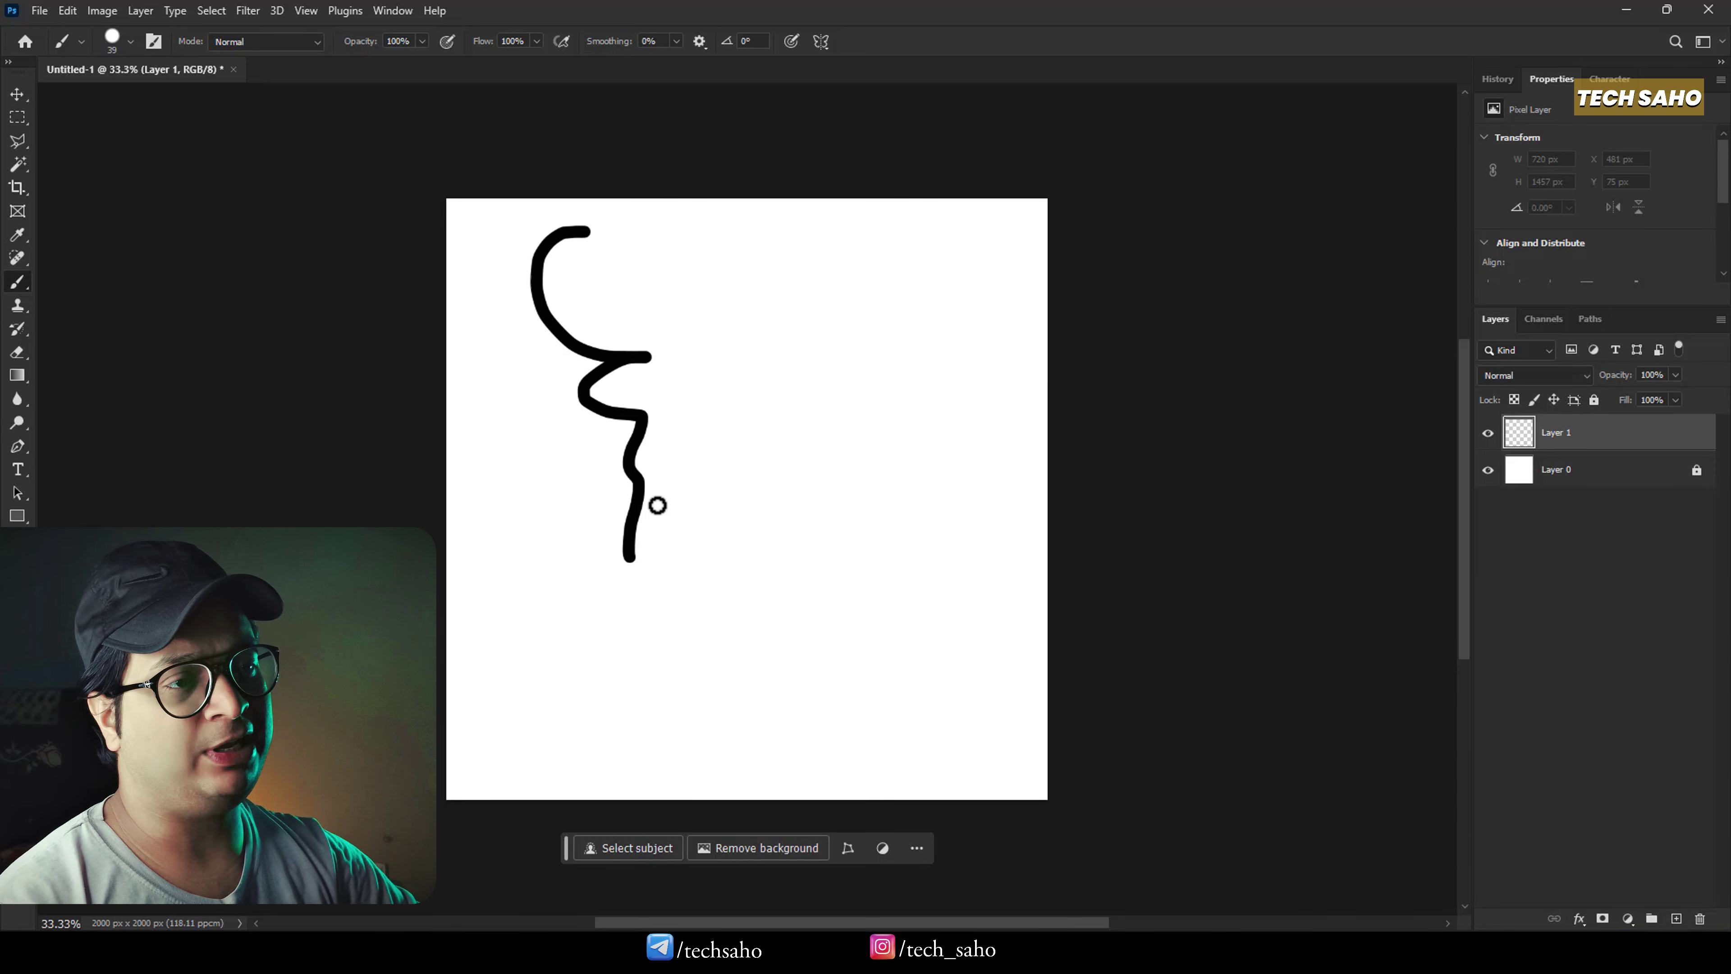
pyautogui.moveTo(853, 302)
pyautogui.mouseDown()
pyautogui.moveTo(807, 409)
pyautogui.moveTo(796, 604)
pyautogui.mouseUp()
pyautogui.moveTo(746, 309)
pyautogui.mouseDown()
pyautogui.moveTo(768, 433)
pyautogui.moveTo(750, 585)
pyautogui.mouseUp()
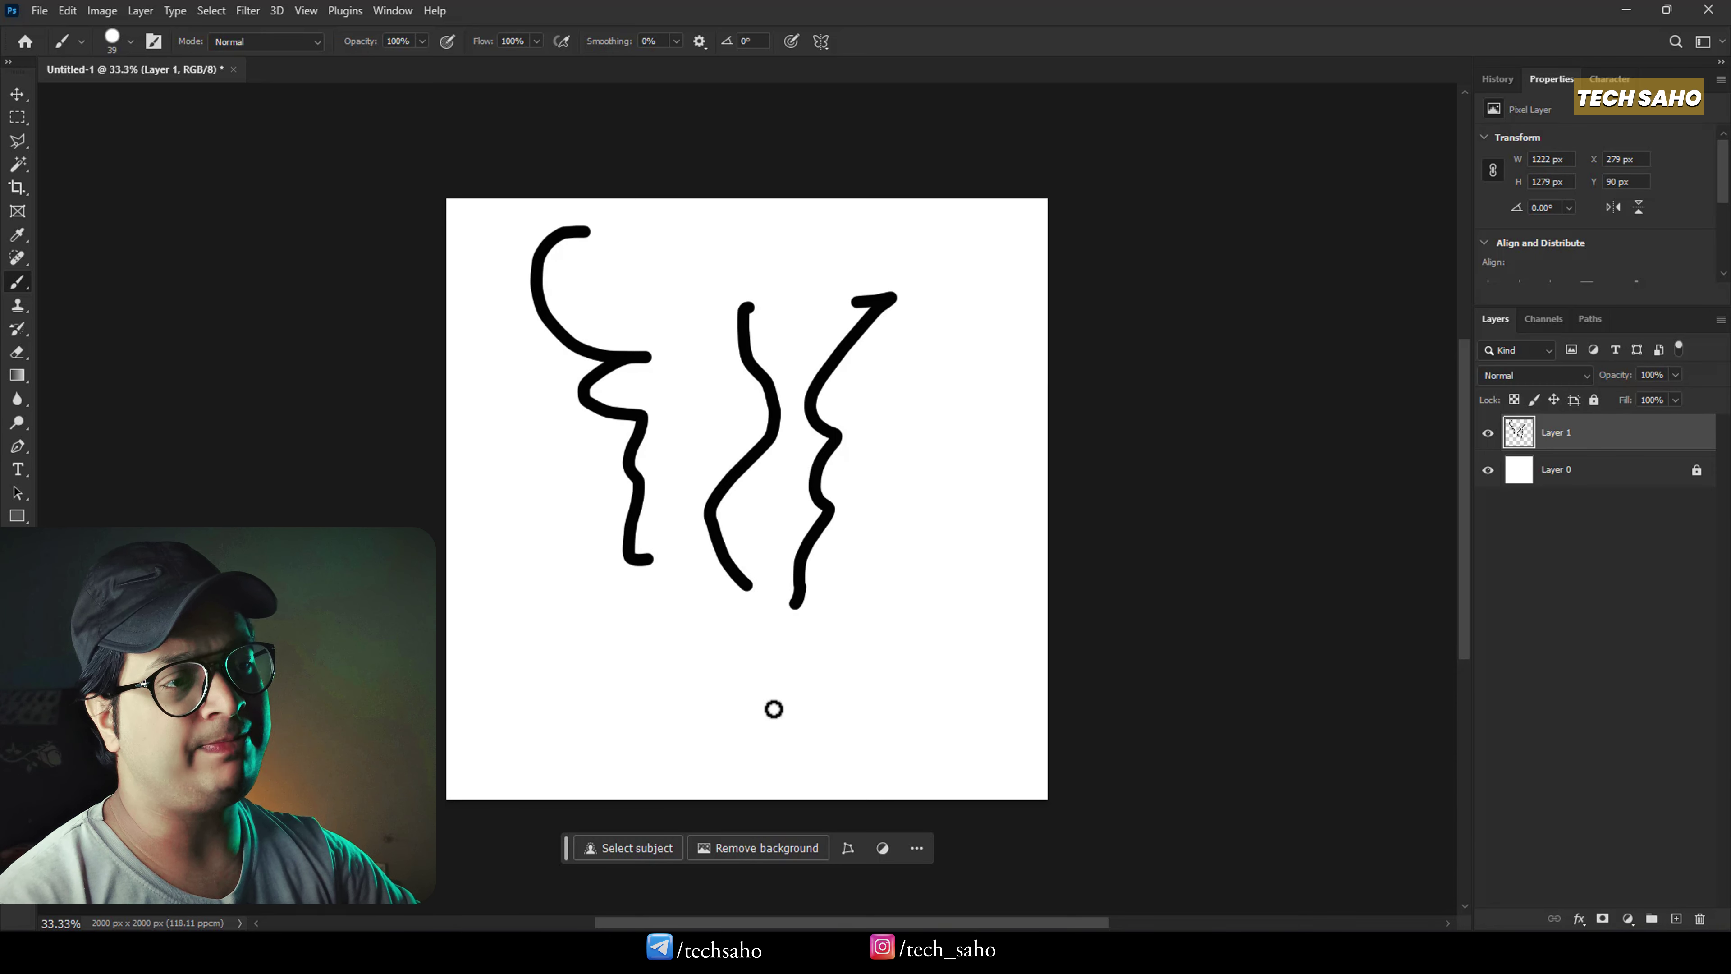
# Add another layer above the strokes and paint four black dots down the right side of the canvas
pyautogui.click(1676, 919)
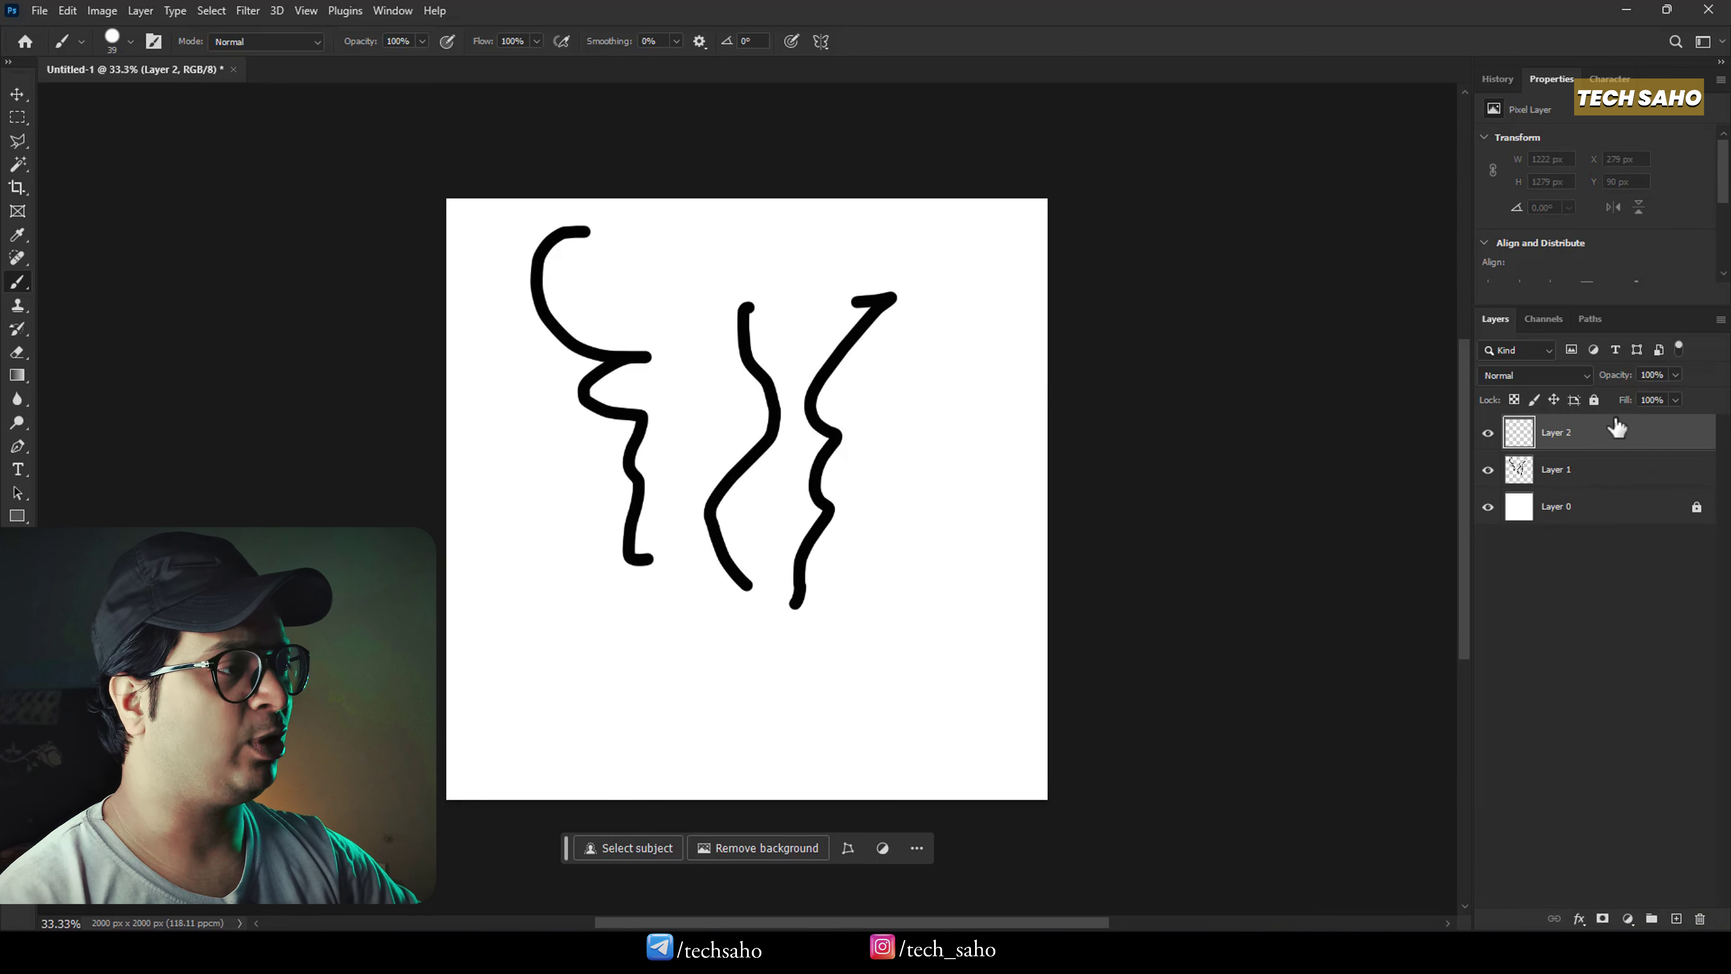
pyautogui.click(983, 238)
pyautogui.click(990, 342)
pyautogui.click(1028, 450)
pyautogui.click(982, 518)
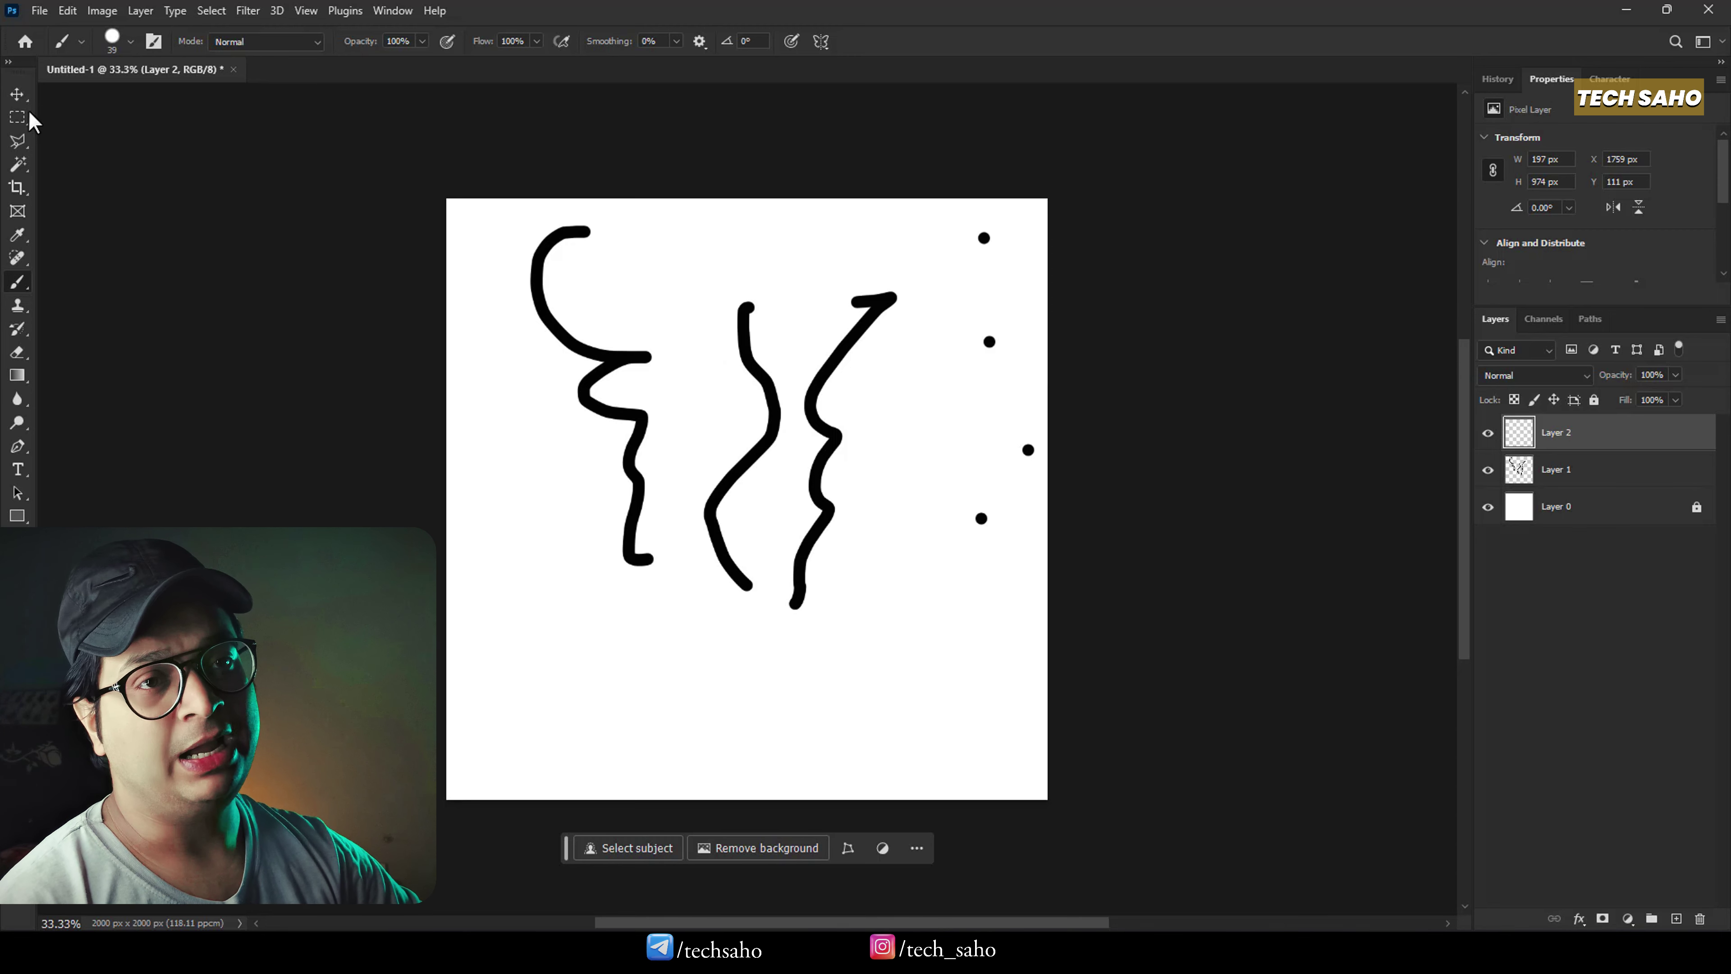
# Rename the layer holding the dots as dott and select Layer 1 with the strokes
pyautogui.click(17, 94)
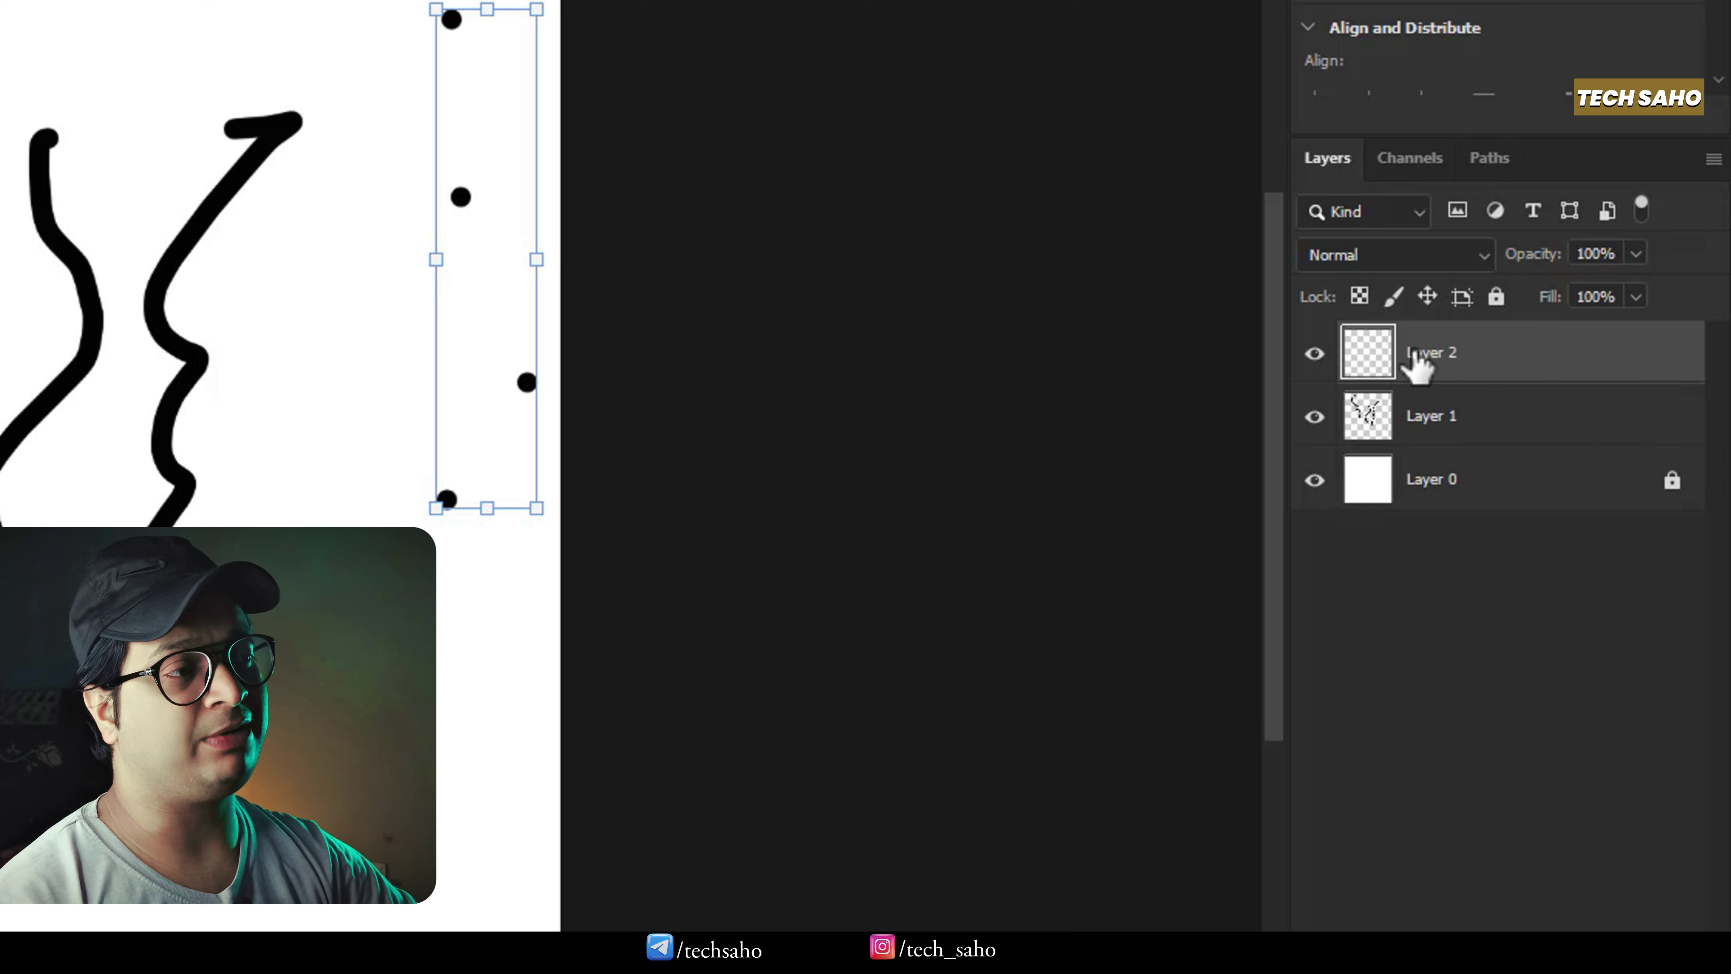
pyautogui.doubleClick(1442, 353)
pyautogui.write('dott')
pyautogui.press('Return')
pyautogui.click(1441, 419)
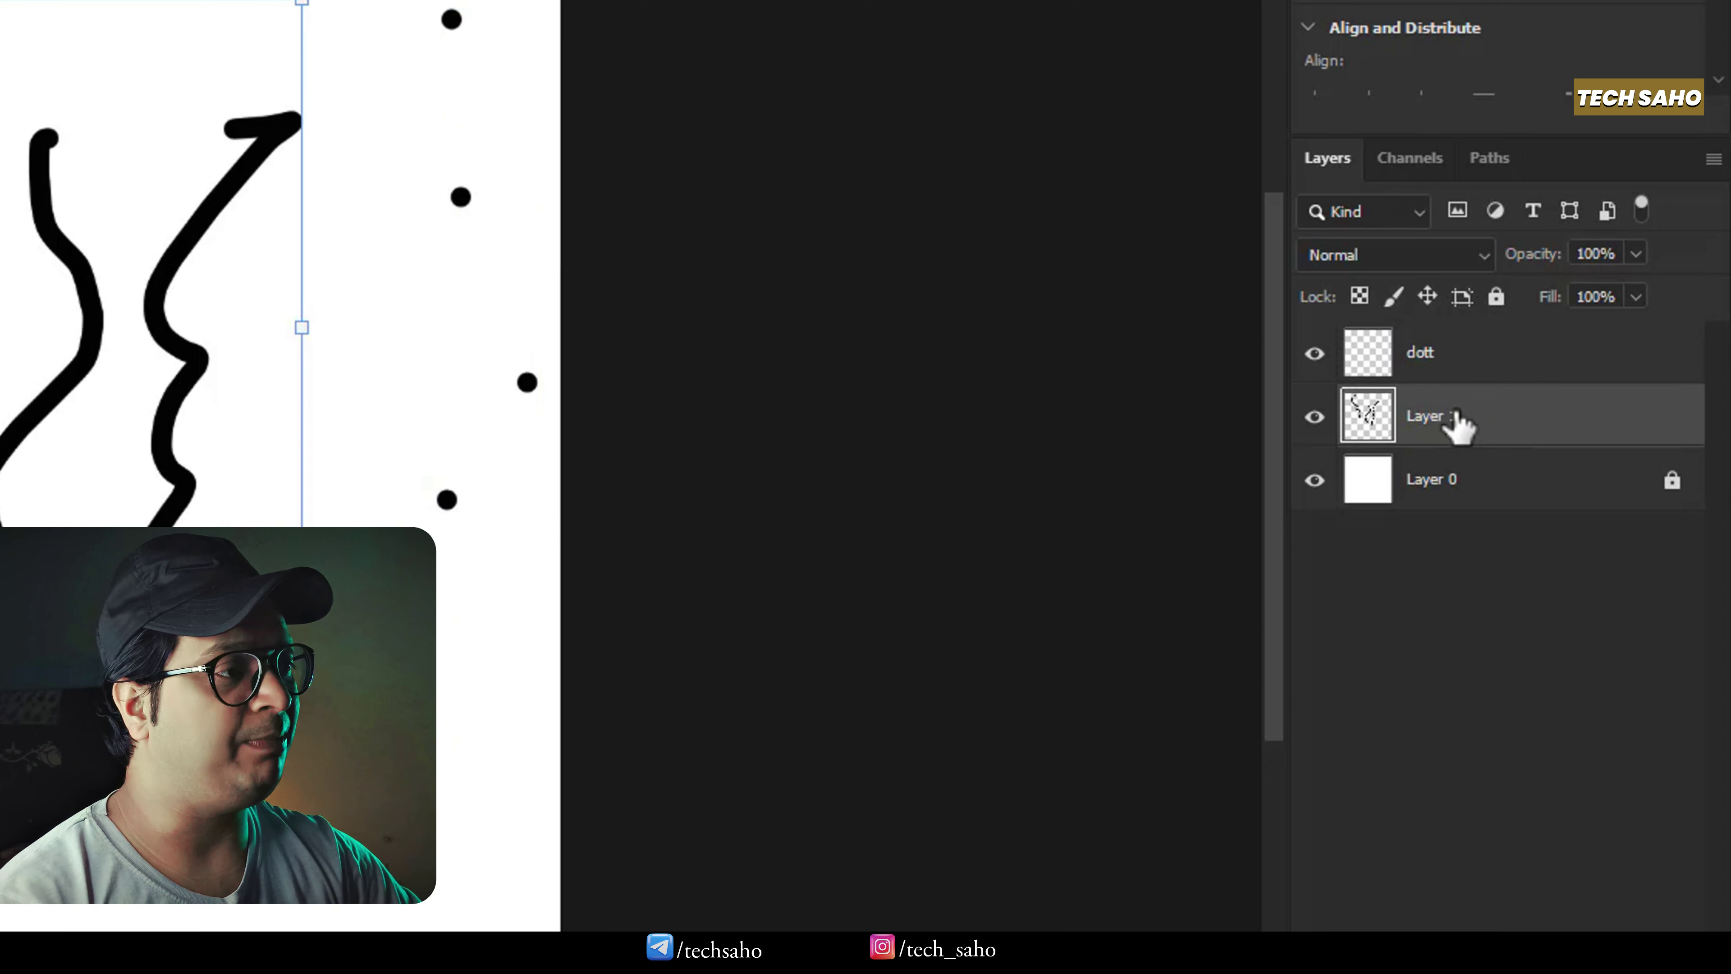
# Rename Layer 1, which holds the wavy strokes, as lines
pyautogui.doubleClick(1426, 417)
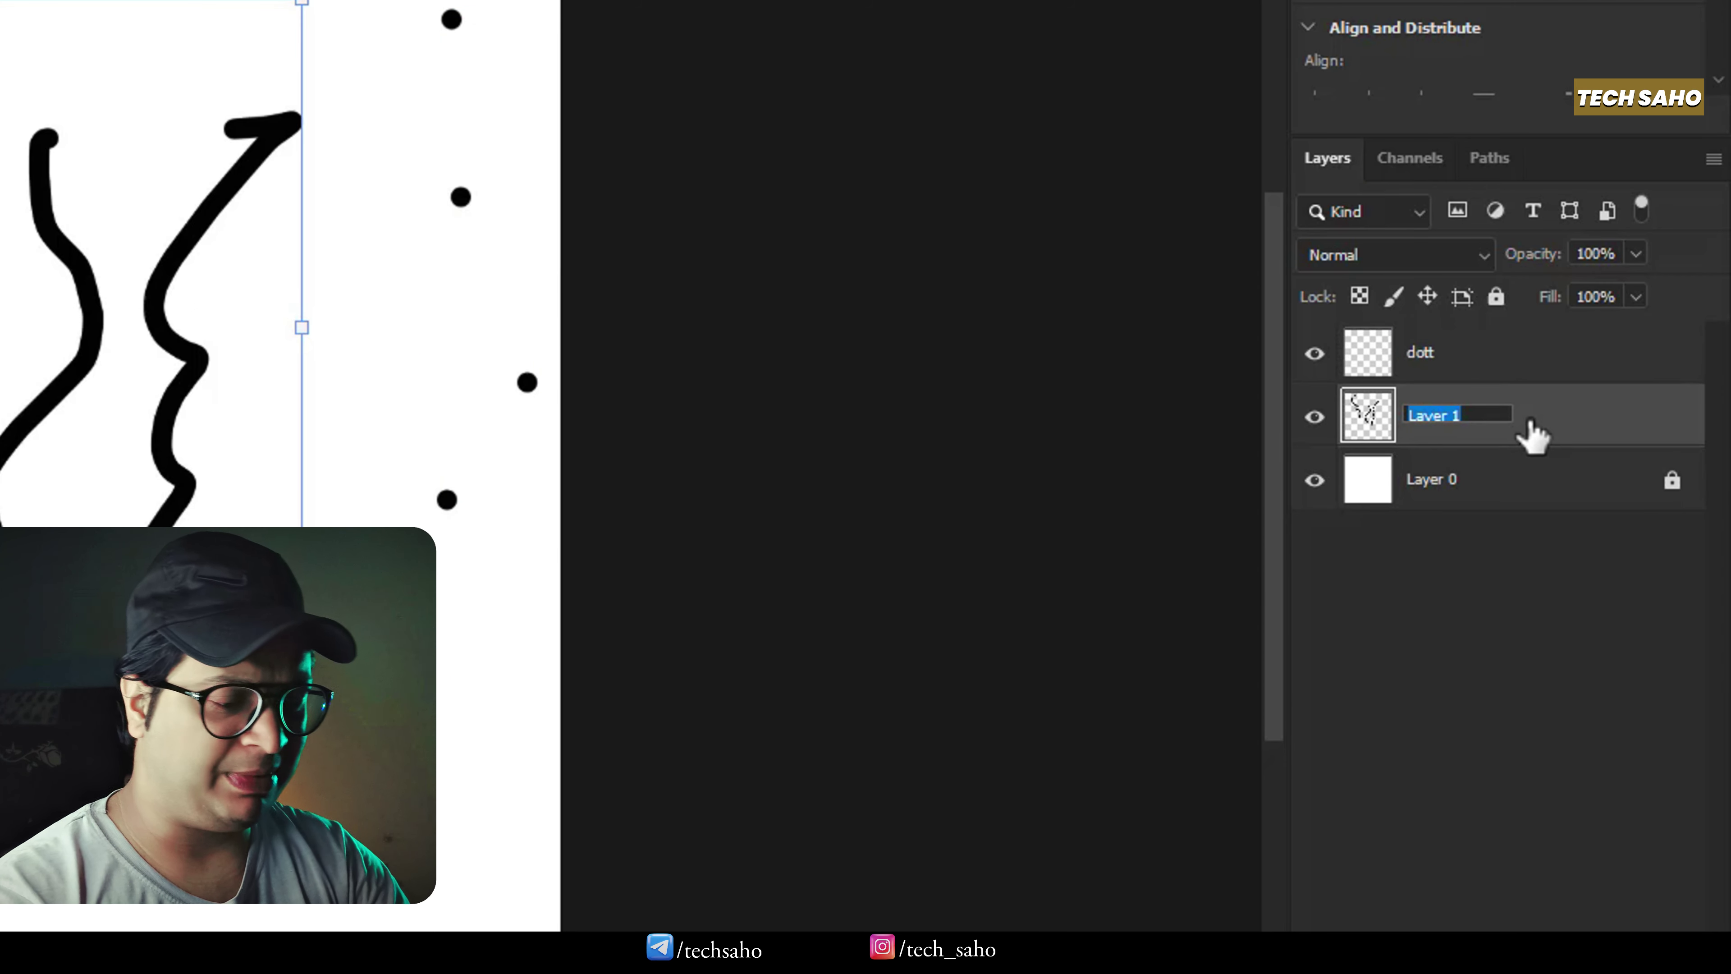
pyautogui.write('lines')
pyautogui.press('Return')
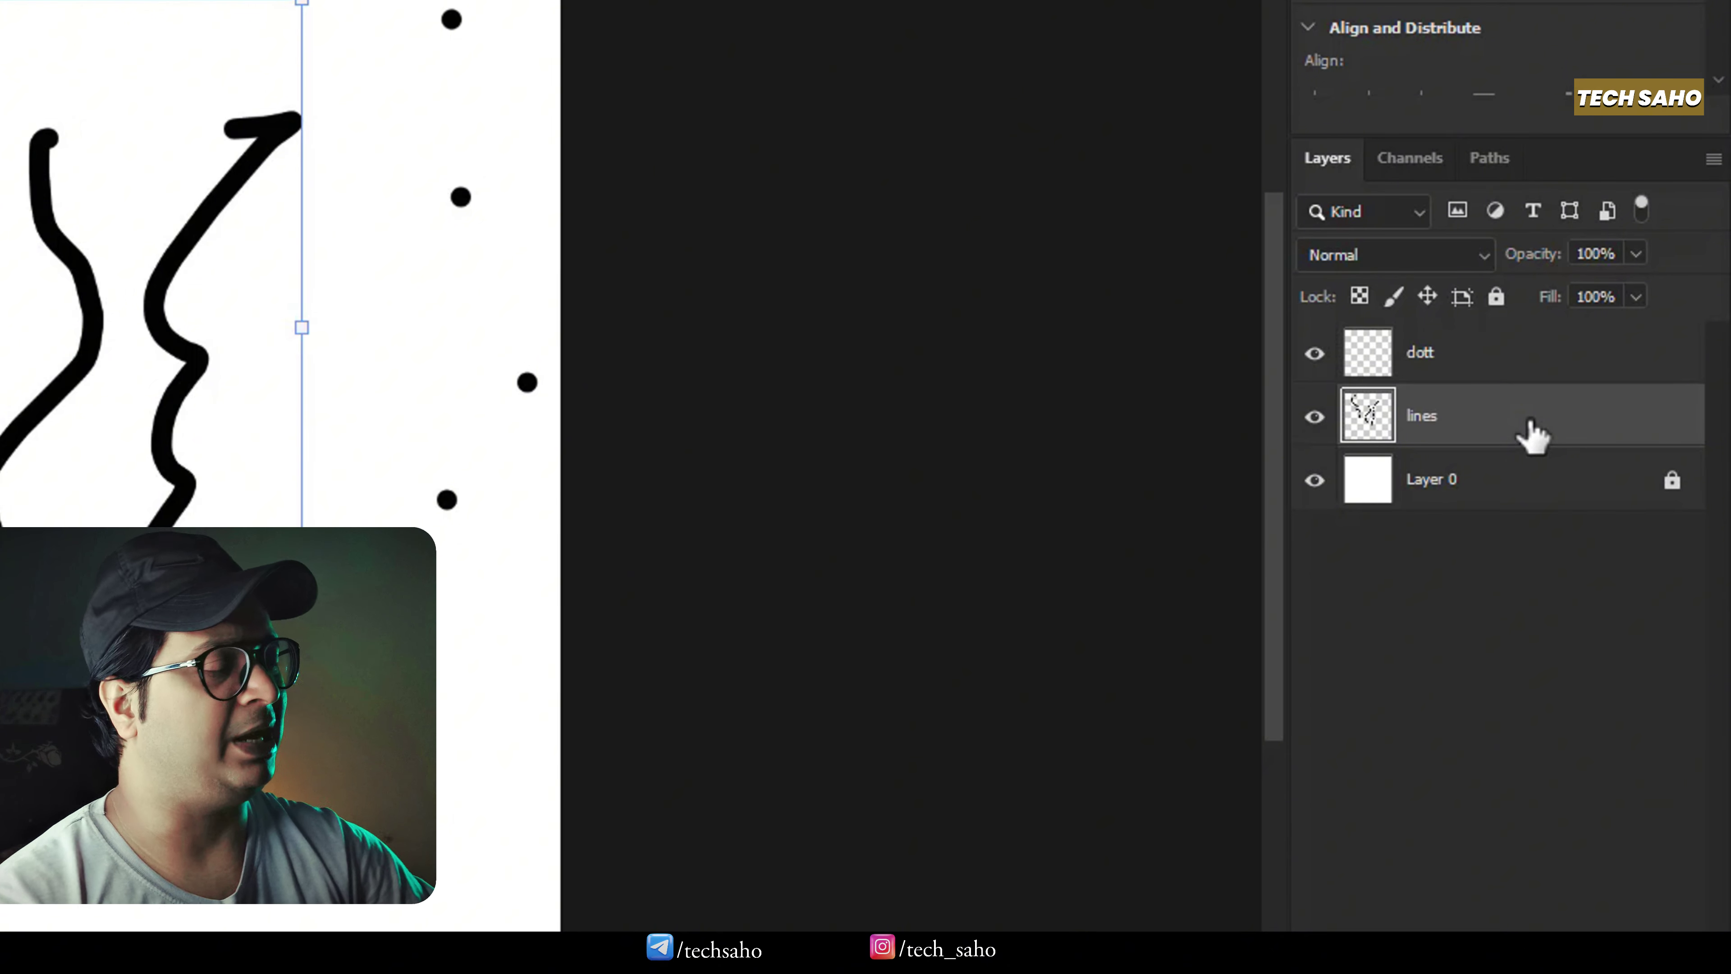
# Select the dott and lines layers together and delete both, keeping only the locked Layer 0
pyautogui.click(1492, 351)
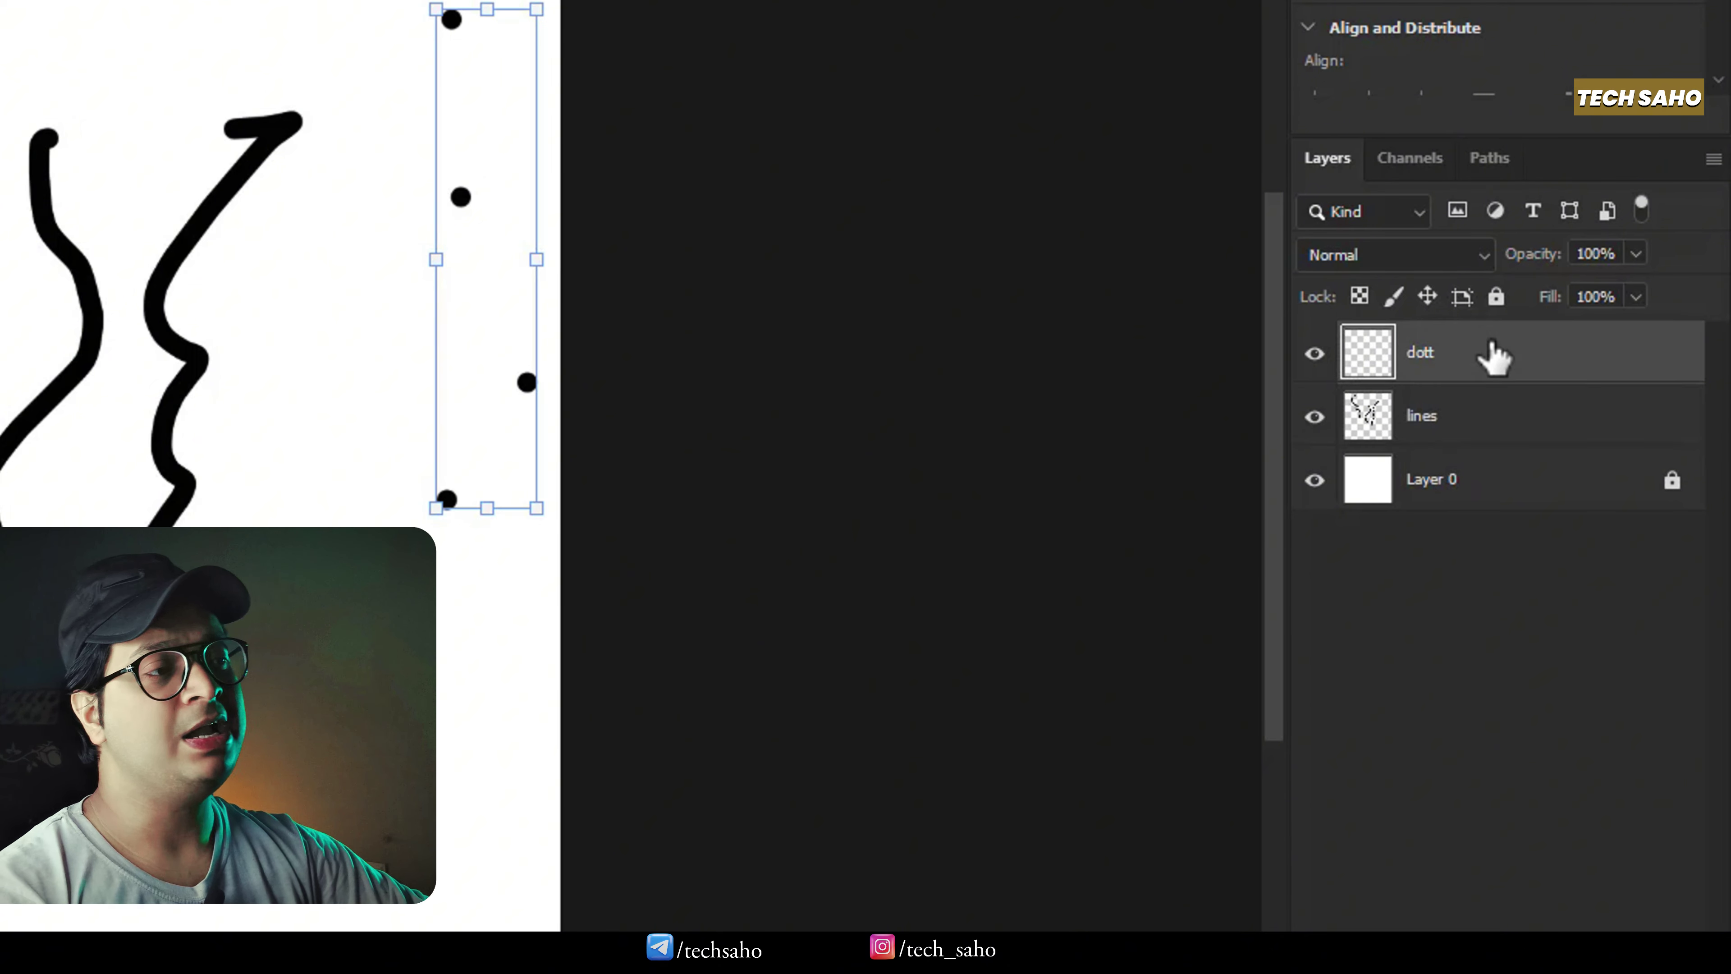
pyautogui.click(1442, 426)
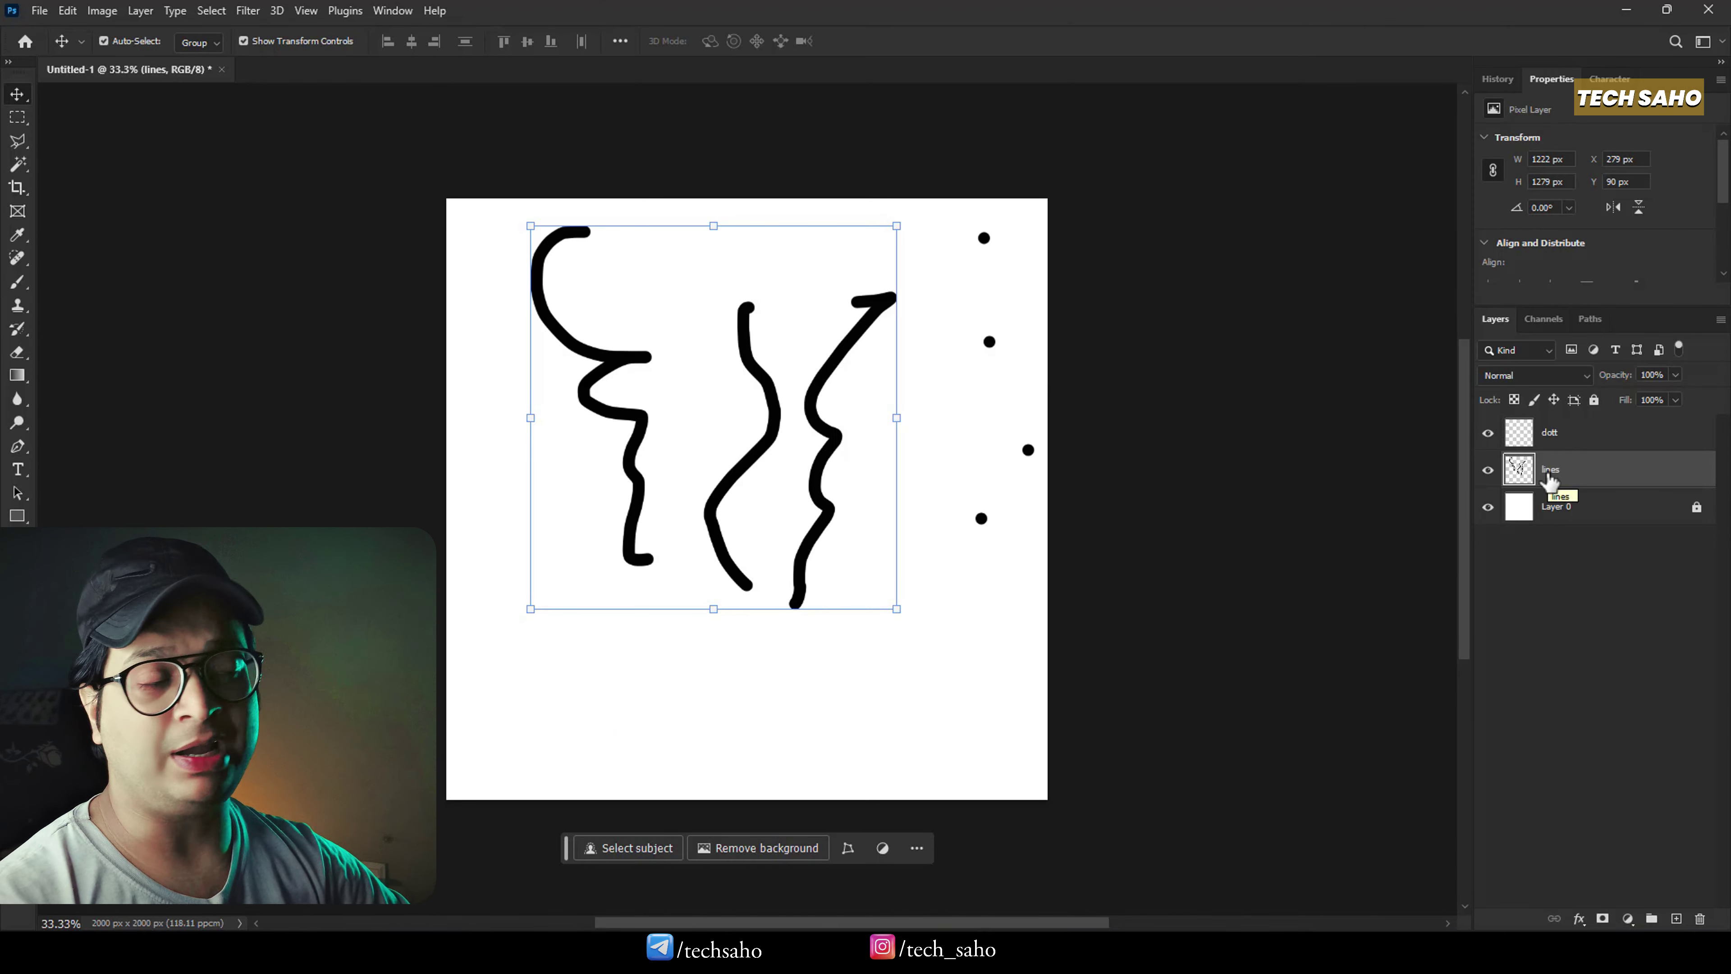
pyautogui.keyDown('shift'); pyautogui.click(1550, 437); pyautogui.keyUp('shift')
pyautogui.press('Delete')
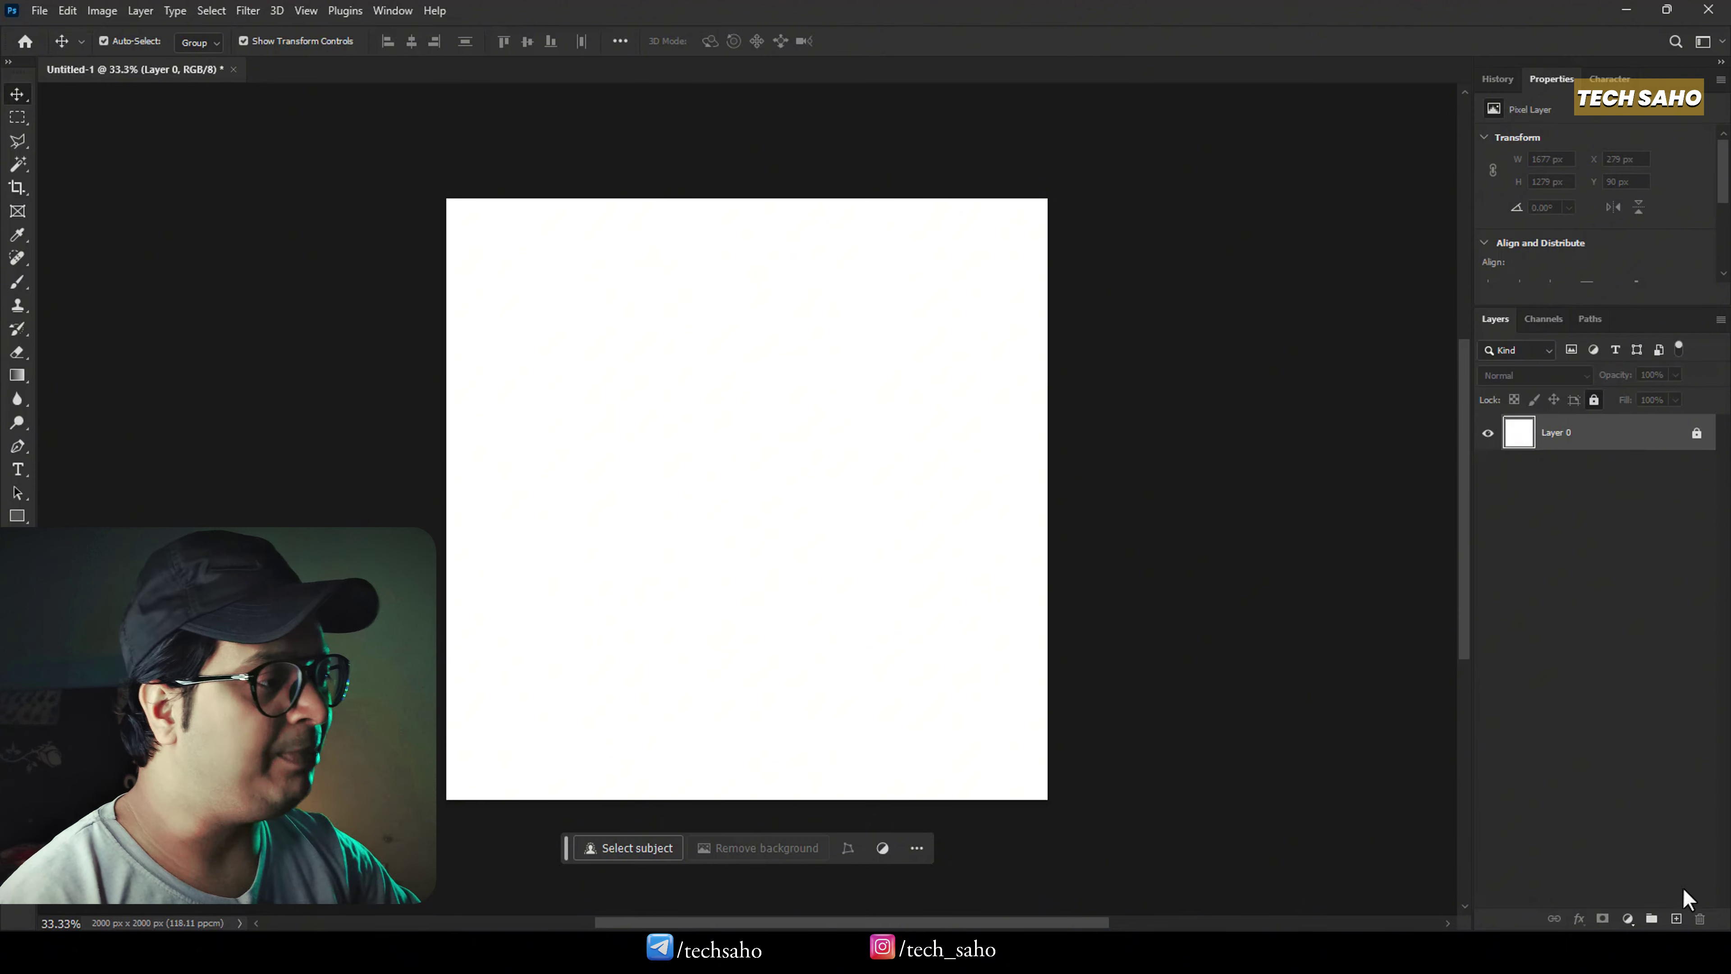
# Add a new layer above Layer 0 and set up the Brush tool with the red foreground color #f73838
pyautogui.click(1677, 918)
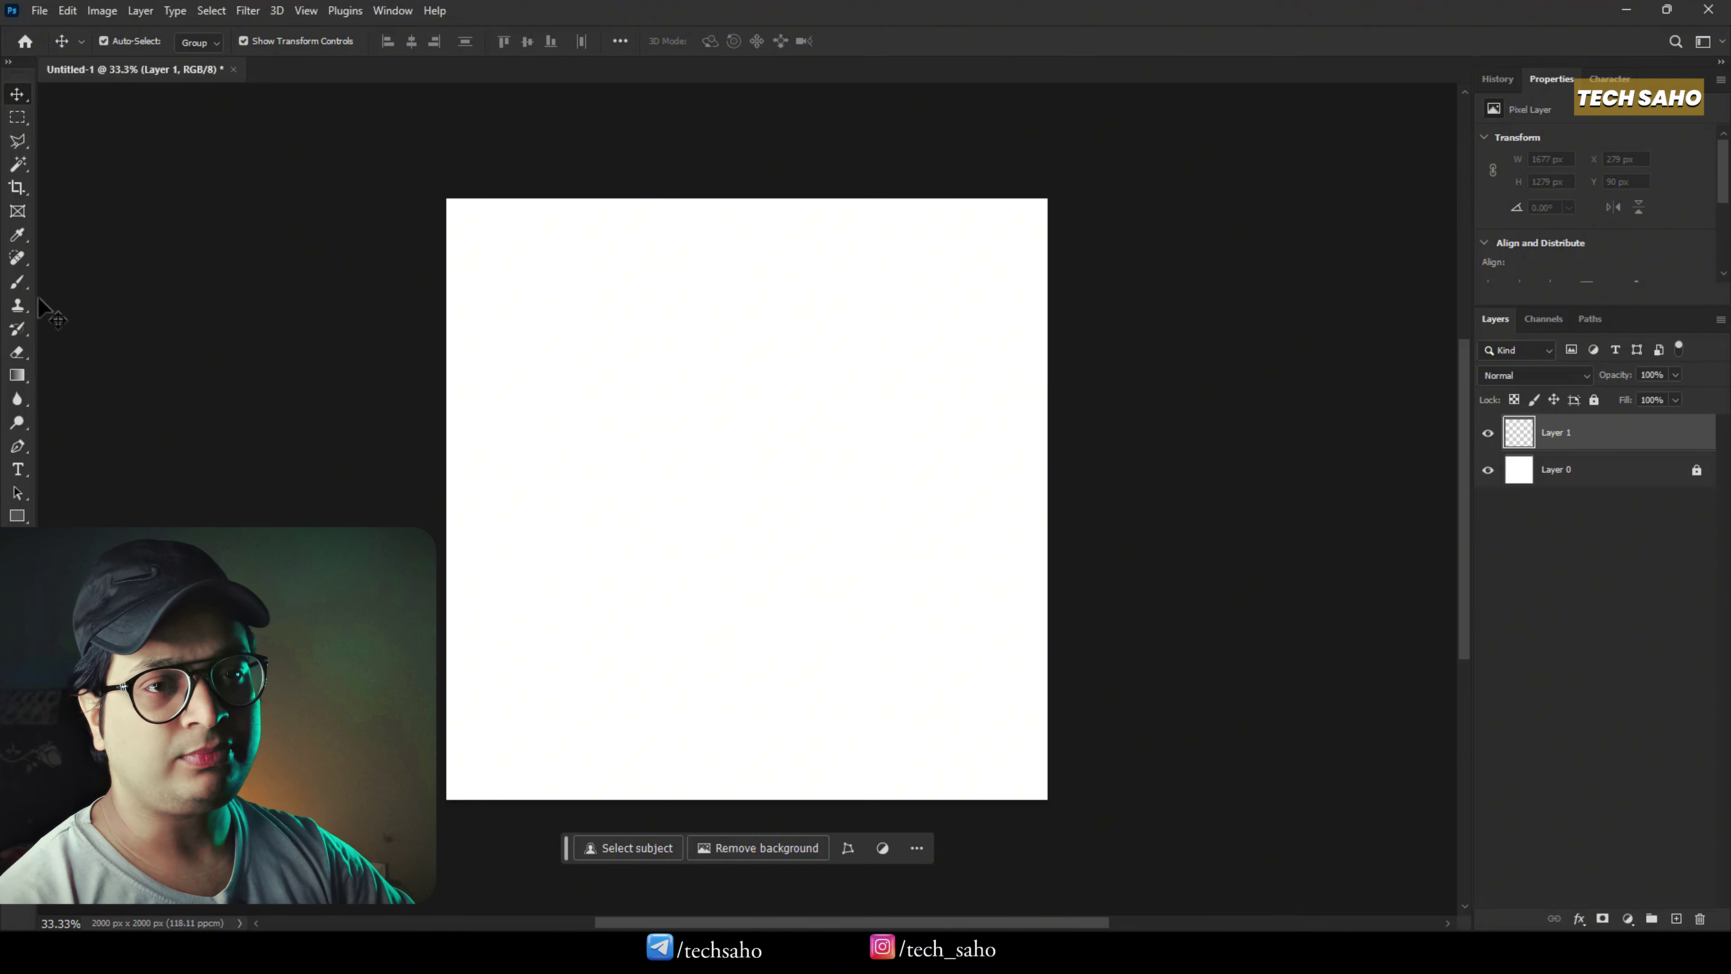
pyautogui.click(19, 286)
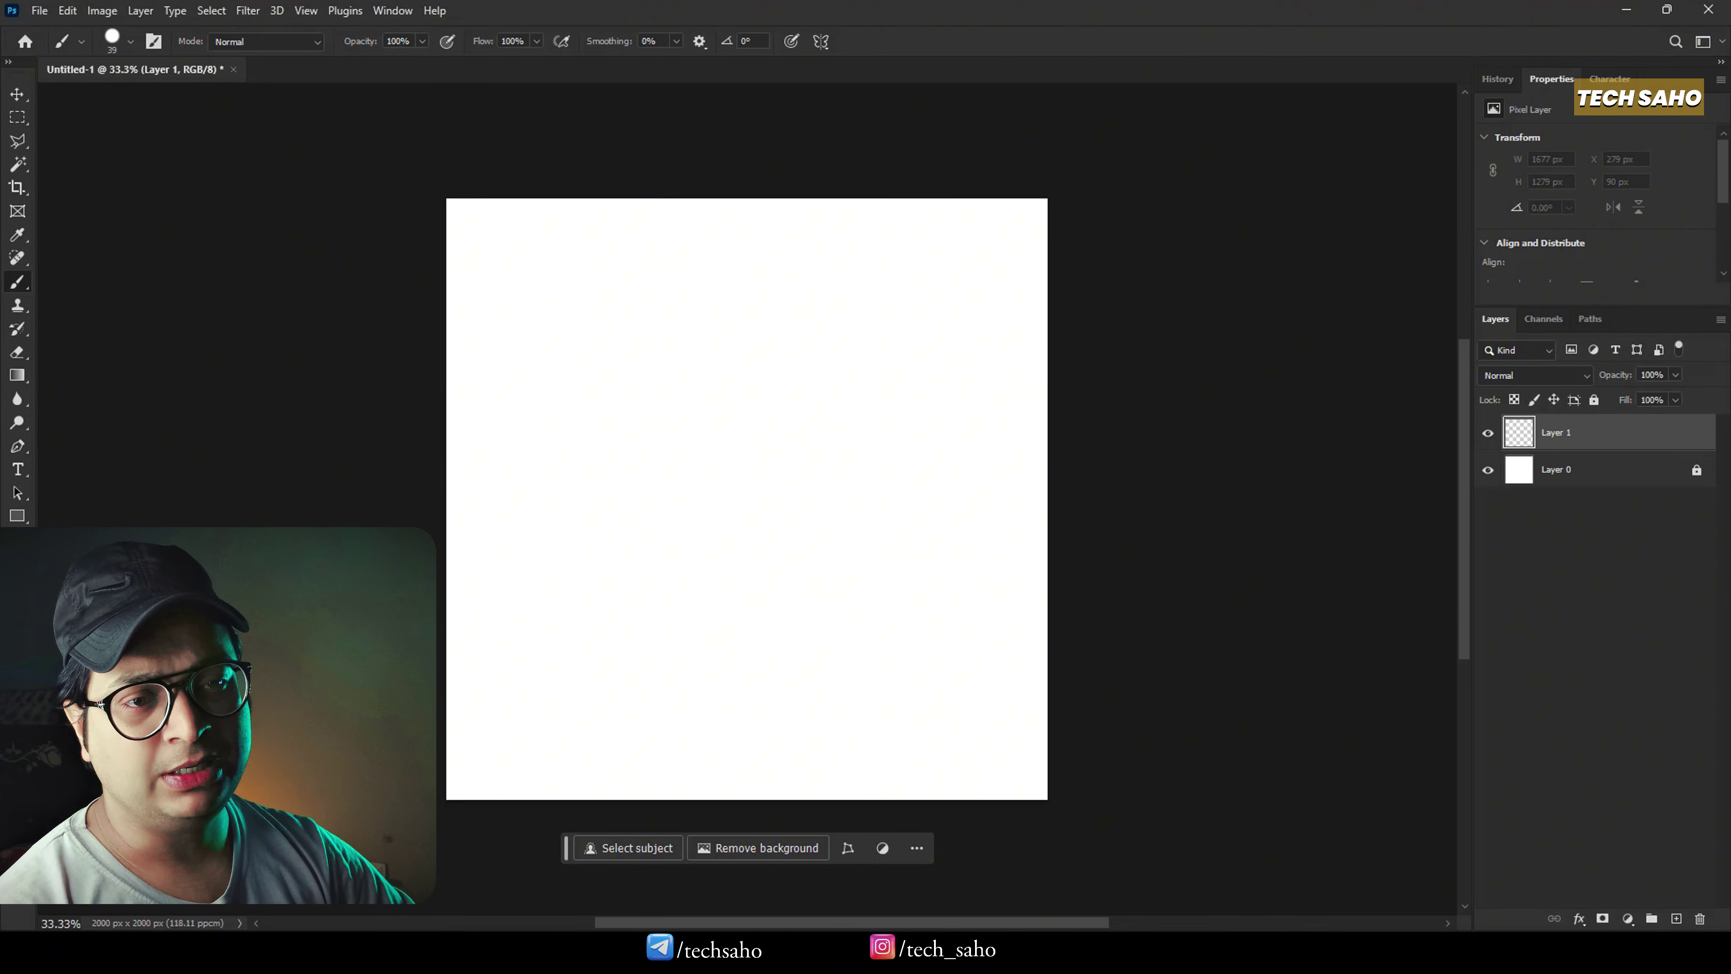
pyautogui.click(13, 617)
pyautogui.click(934, 349)
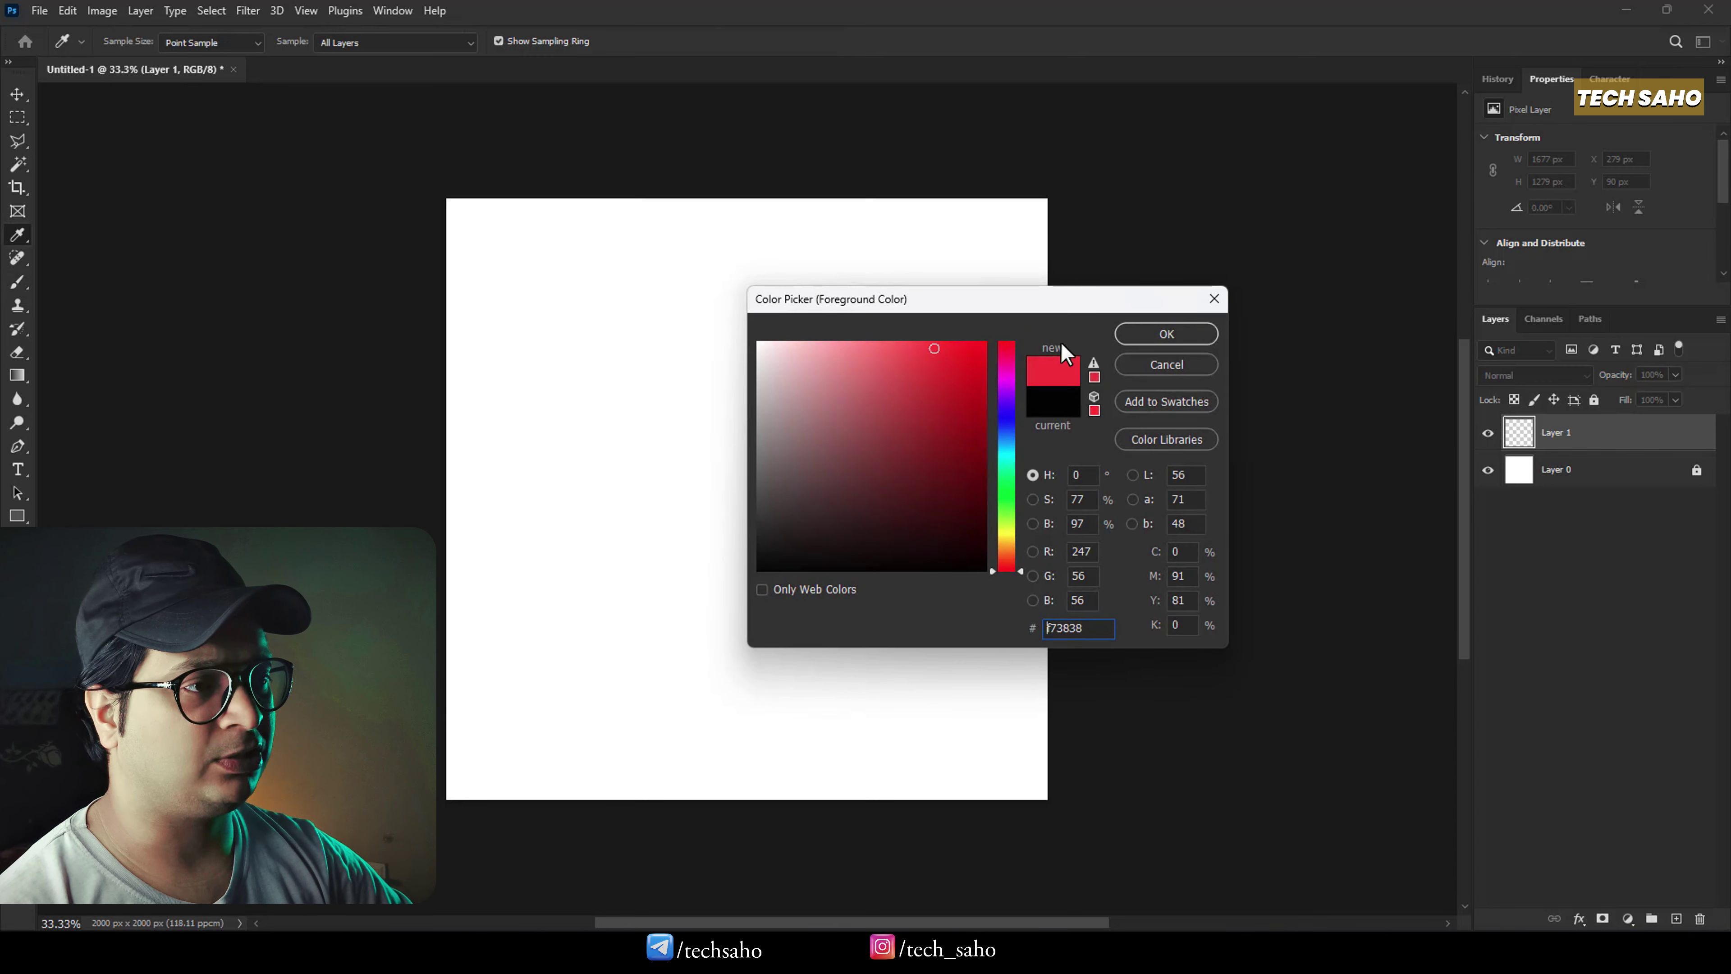
pyautogui.click(1145, 330)
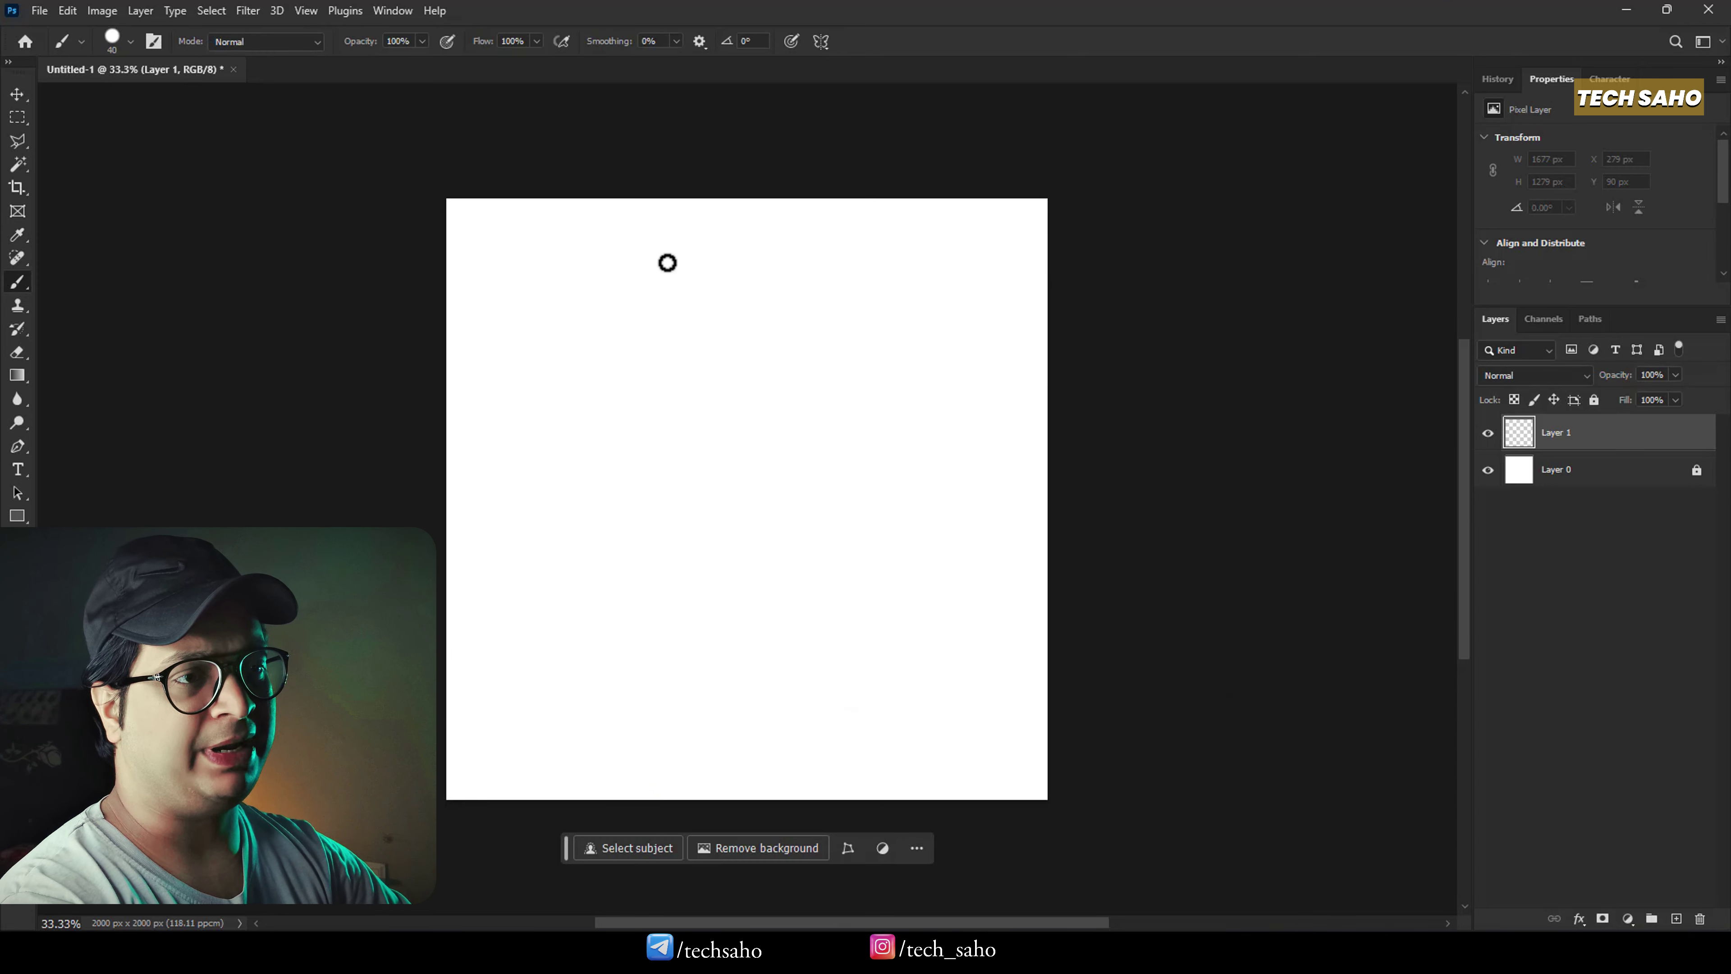